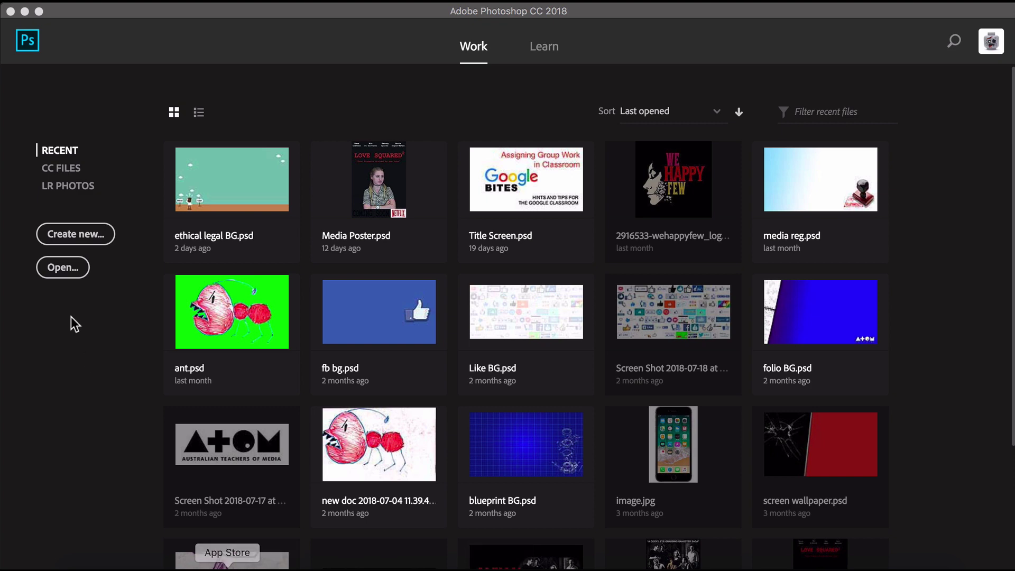
- Open Duck.JPG.jpeg, Sky.jpg.jpeg and Statue.JPG.jpeg together from the Downloads folder
{"action": "left_click", "coordinate": [59, 269]}
{"action": "left_click", "coordinate": [59, 268]}
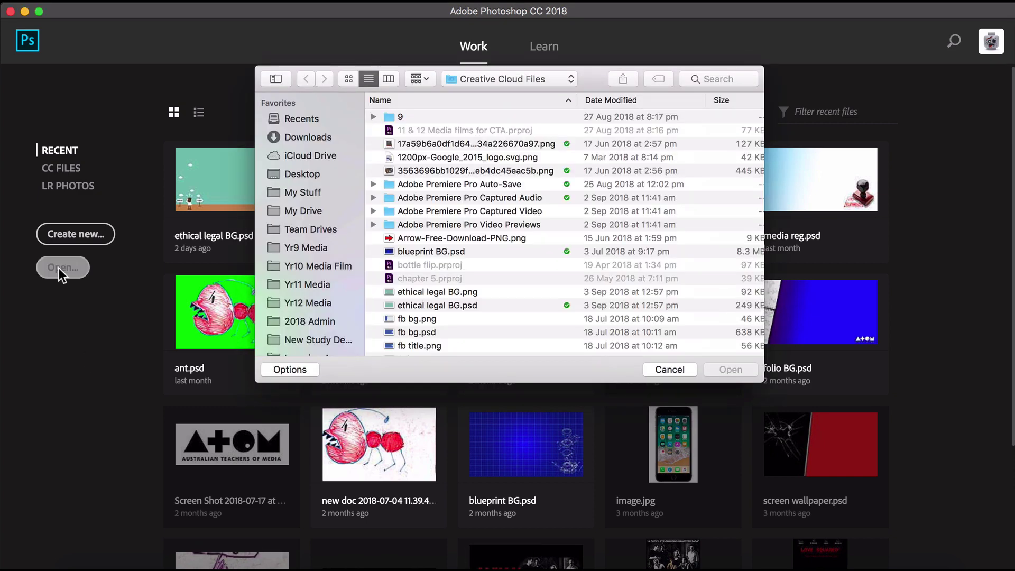
{"action": "left_click", "coordinate": [304, 136]}
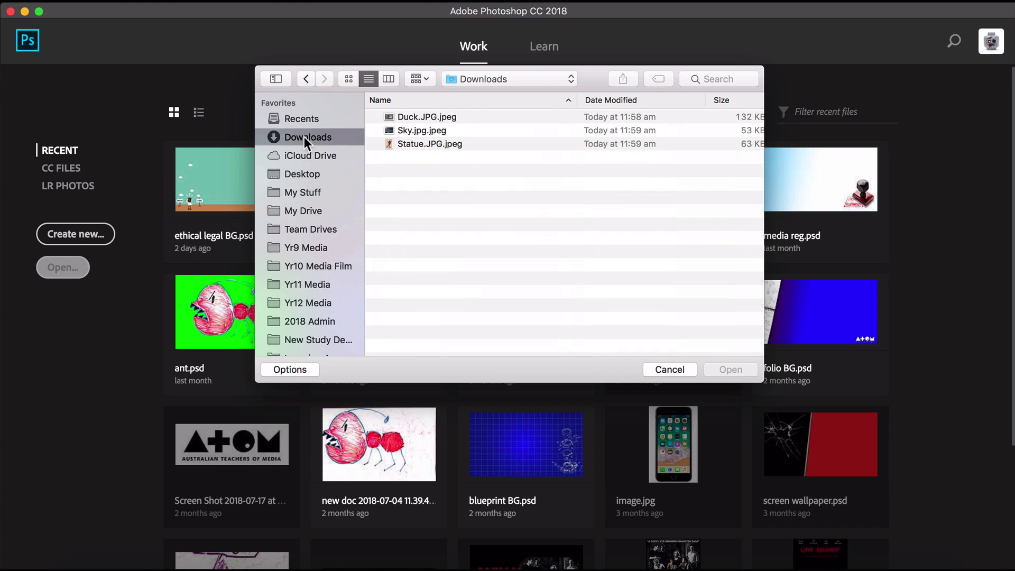
{"action": "left_click_drag", "start_coordinate": [413, 172], "coordinate": [414, 120]}
{"action": "left_click", "coordinate": [718, 370]}
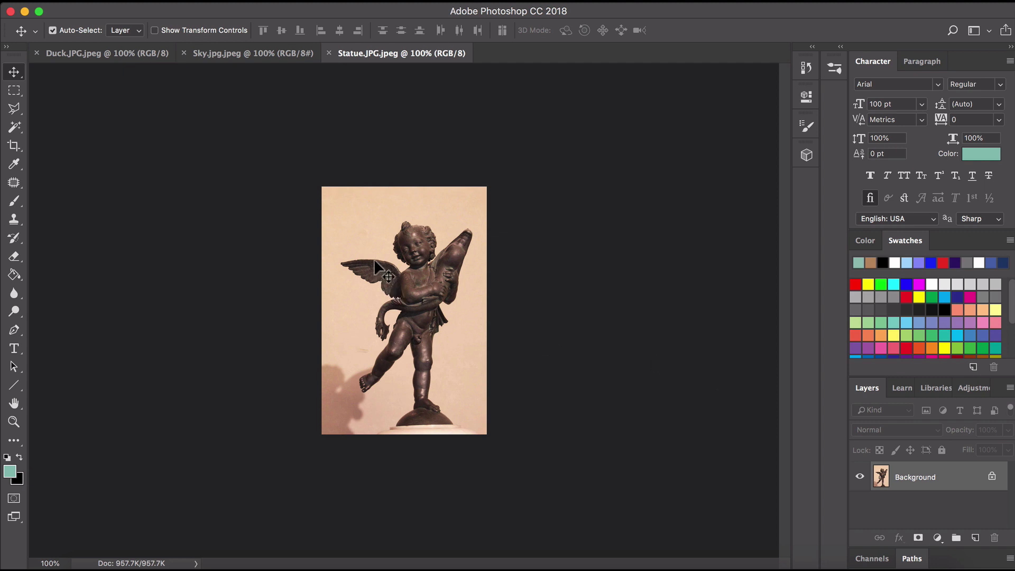
- Zoom in and select the statue's beige background with the Magic Wand
{"action": "scroll", "coordinate": [351, 262], "scroll_direction": "up", "scroll_amount": 5}
{"action": "scroll", "coordinate": [350, 261], "scroll_direction": "up", "scroll_amount": 1}
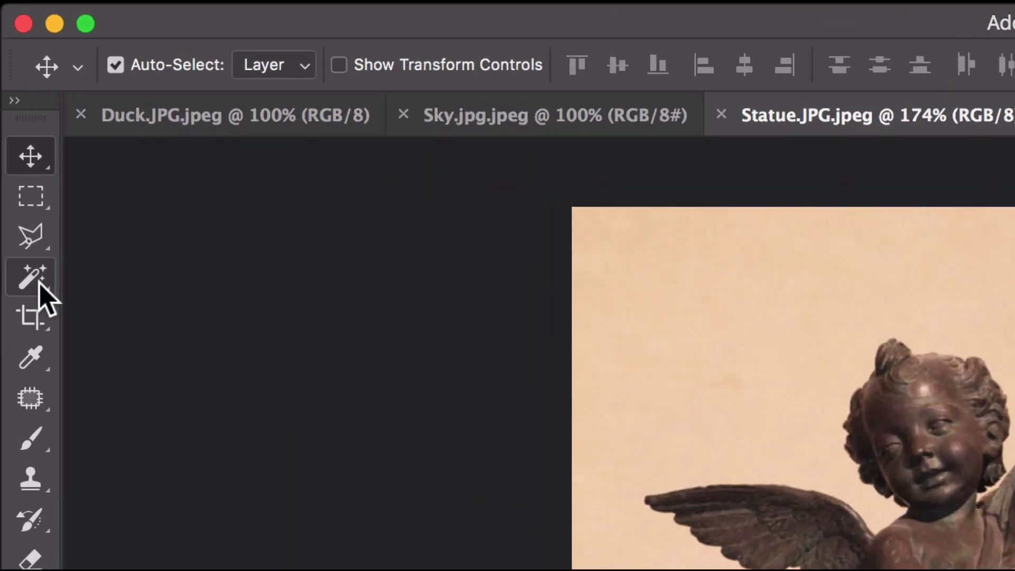
{"action": "left_click", "coordinate": [16, 129]}
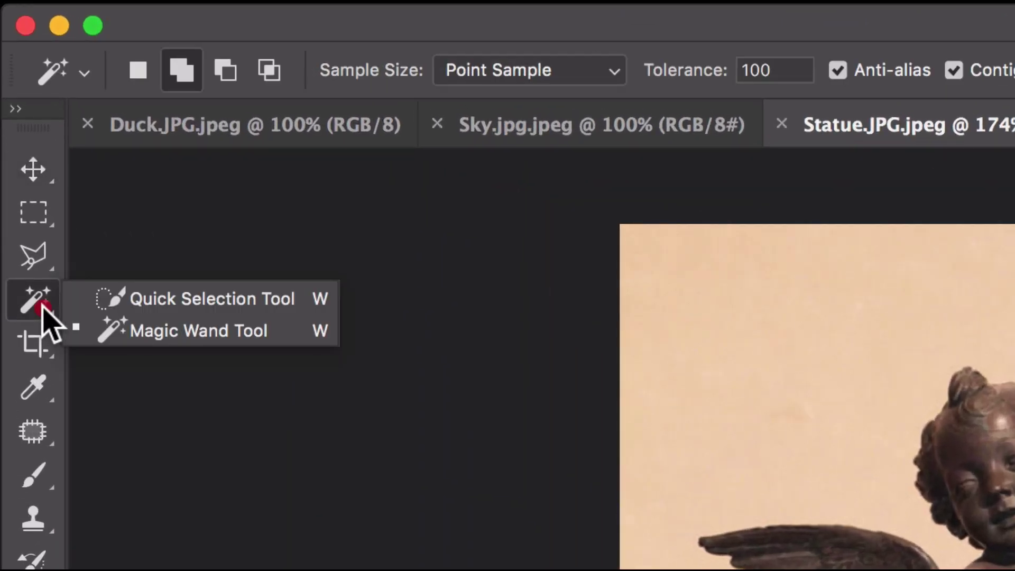
{"action": "left_click_drag", "start_coordinate": [43, 310], "coordinate": [106, 332]}
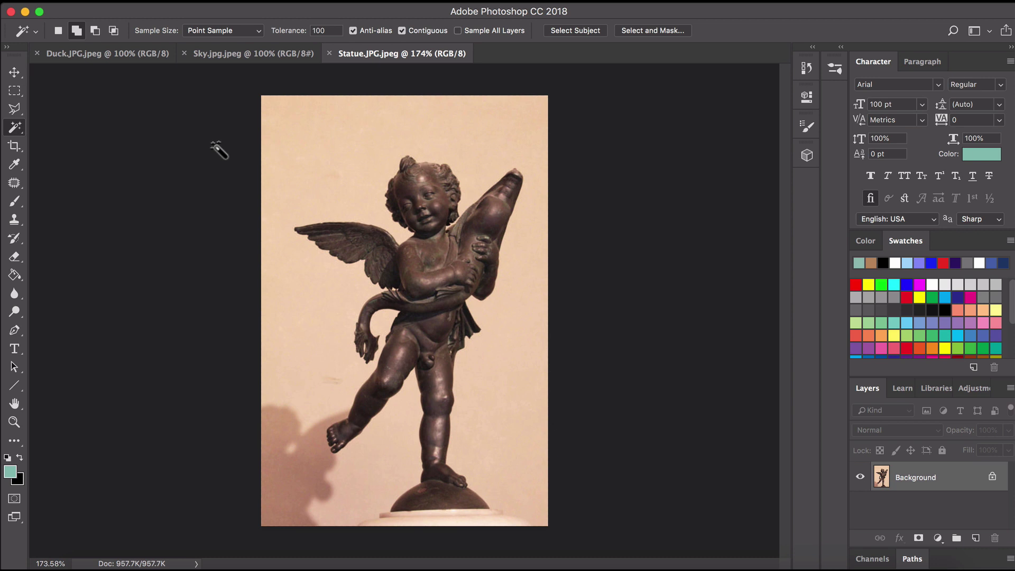
{"action": "left_click", "coordinate": [328, 155]}
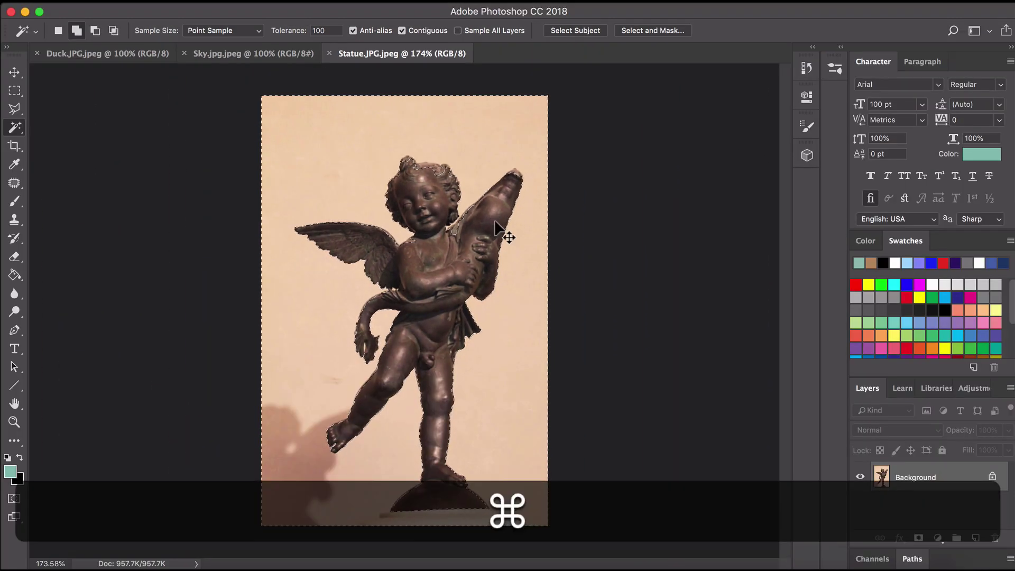
- Deselect and change the Magic Wand tolerance to 50
{"action": "key", "text": "super+d"}
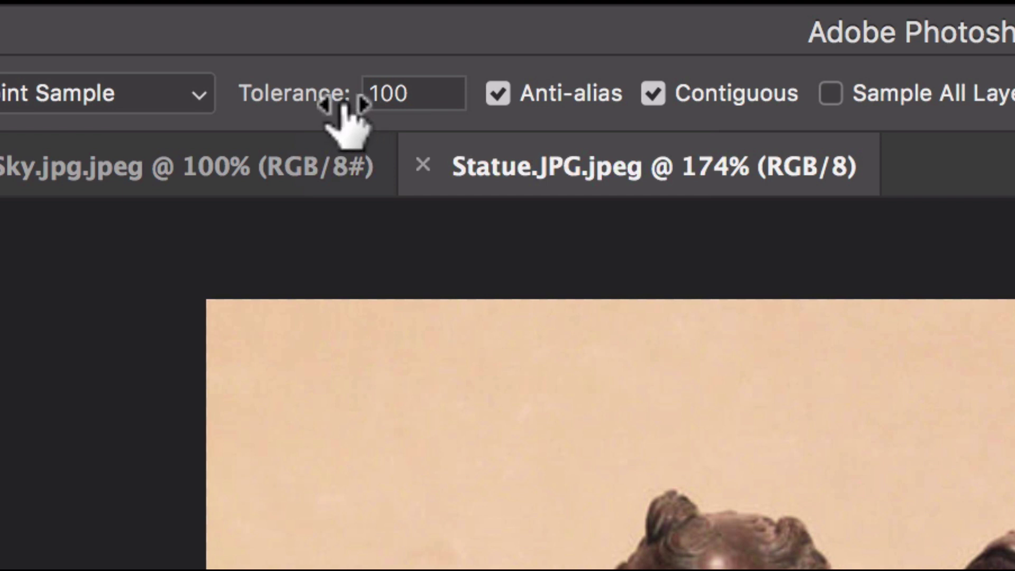
{"action": "left_click_drag", "start_coordinate": [418, 93], "coordinate": [349, 94]}
{"action": "type", "text": "50"}
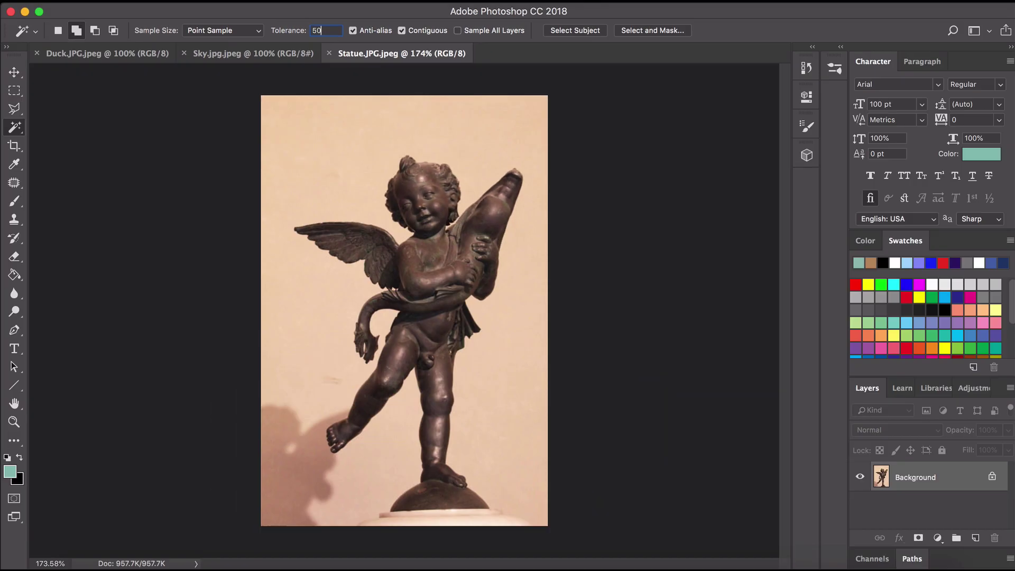
{"action": "key", "text": "Return"}
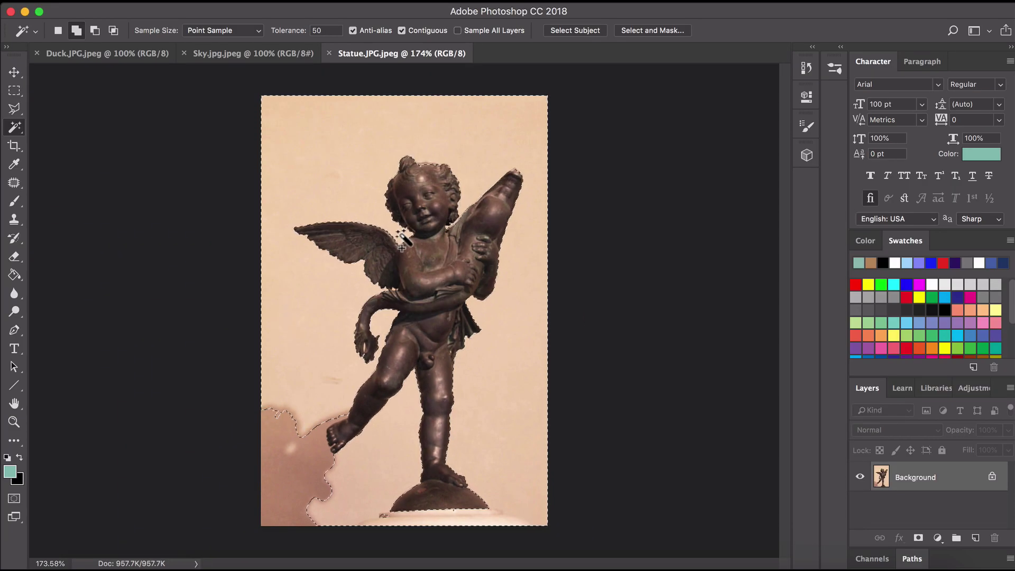
- Deselect and set the Magic Wand tolerance to 30
{"action": "key", "text": "super"}
{"action": "key", "text": "super+d"}
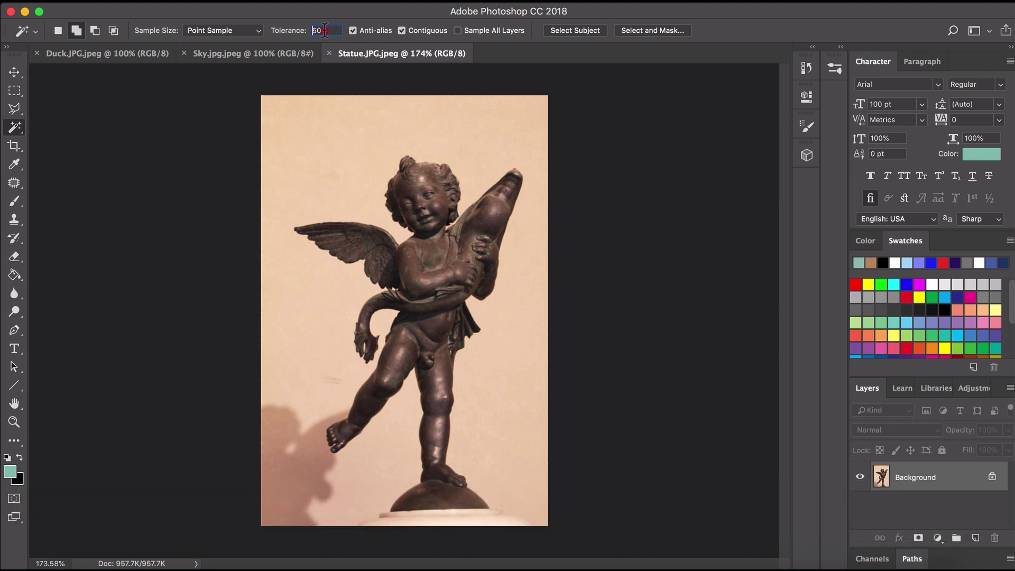
{"action": "type", "text": "30"}
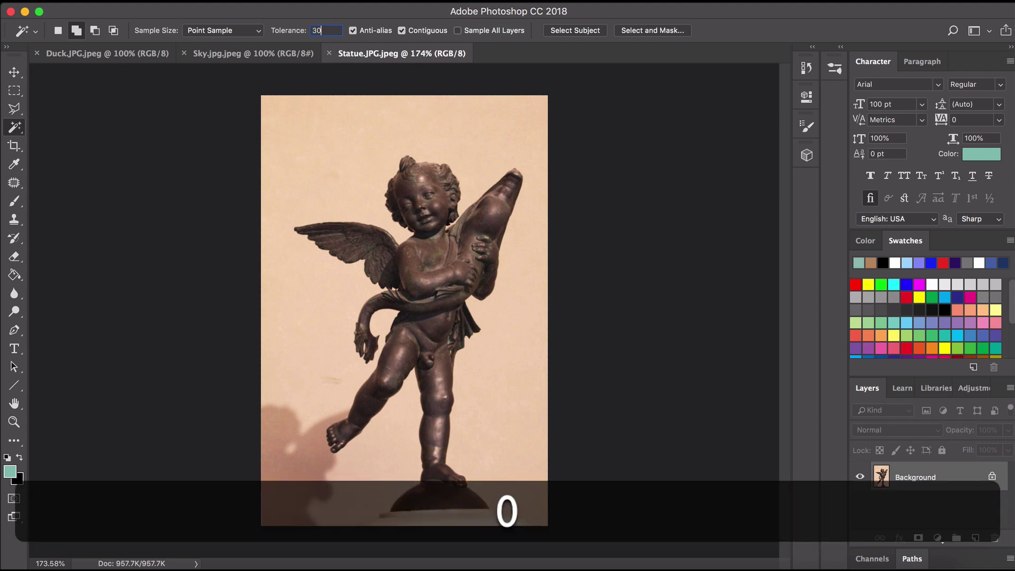
{"action": "key", "text": "Return"}
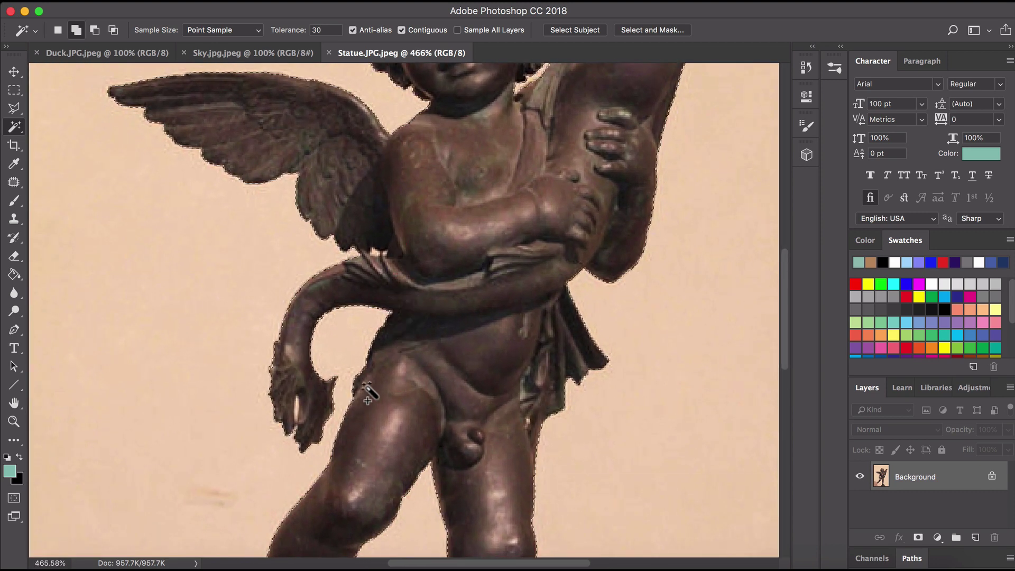
- Add the small leftover patches below the statue's base to the background selection
{"action": "key", "text": "space"}
{"action": "scroll", "coordinate": [367, 388], "scroll_direction": "down", "scroll_amount": 10}
{"action": "scroll", "coordinate": [368, 387], "scroll_direction": "up", "scroll_amount": 5}
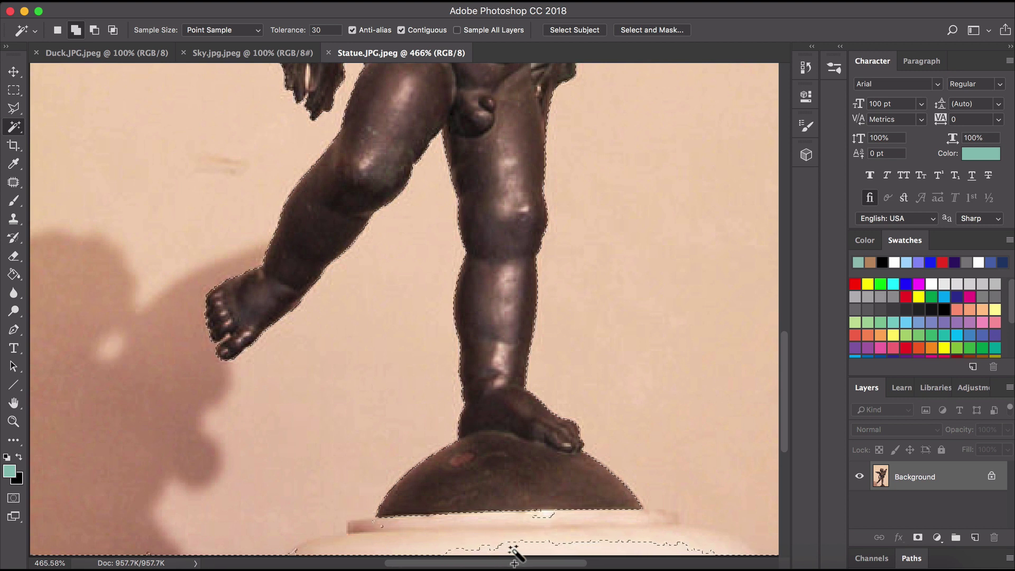
{"action": "left_click", "coordinate": [546, 517]}
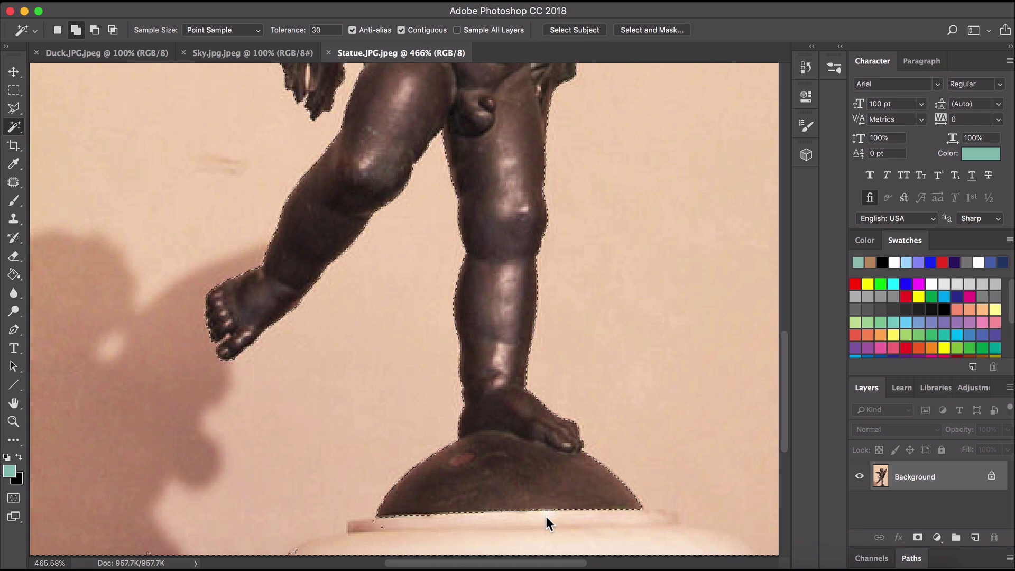
{"action": "left_click", "coordinate": [381, 527]}
{"action": "key", "text": "super"}
{"action": "key", "text": "super+minus"}
{"action": "key", "text": "super+minus"}
{"action": "key", "text": "super+minus"}
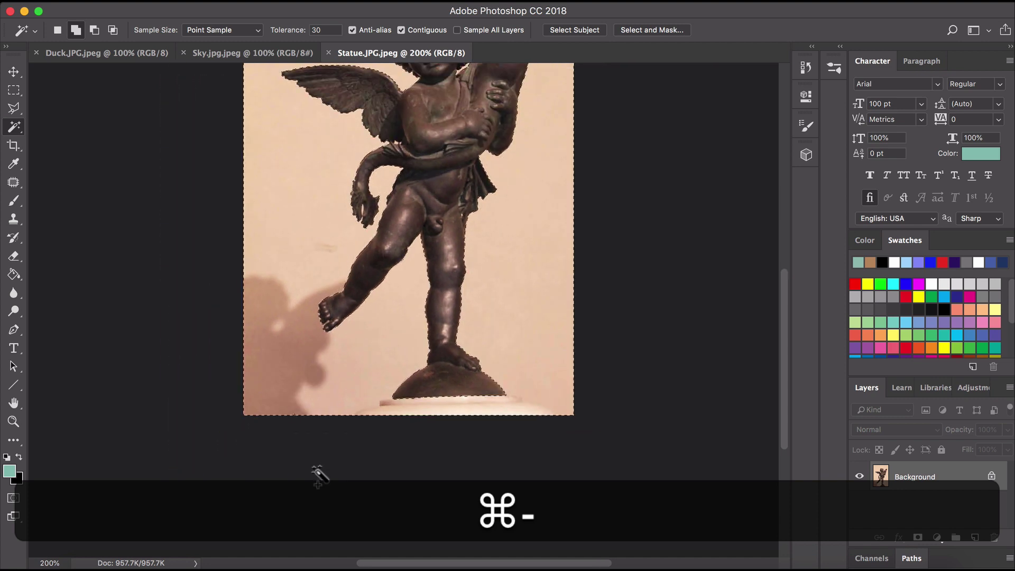
{"action": "scroll", "coordinate": [317, 478], "scroll_direction": "down", "scroll_amount": 10}
{"action": "scroll", "coordinate": [317, 478], "scroll_direction": "up", "scroll_amount": 3}
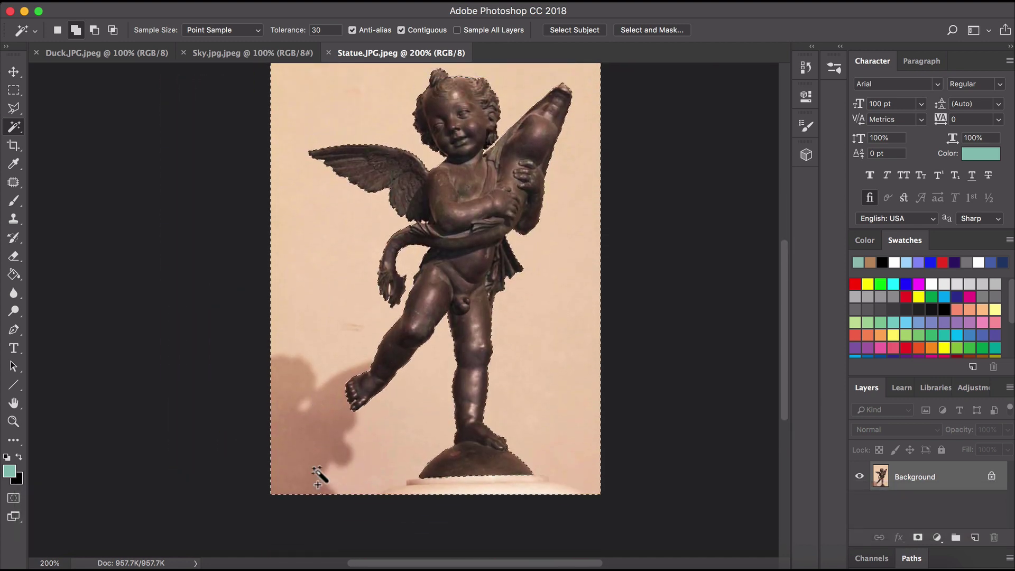
{"action": "scroll", "coordinate": [317, 478], "scroll_direction": "up", "scroll_amount": 1}
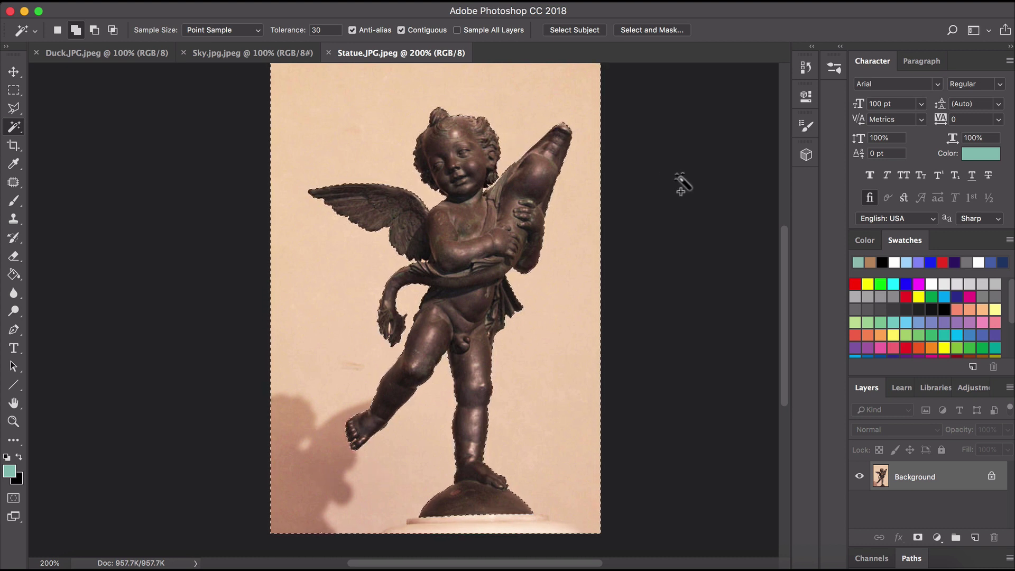
{"action": "scroll", "coordinate": [682, 182], "scroll_direction": "up", "scroll_amount": 2}
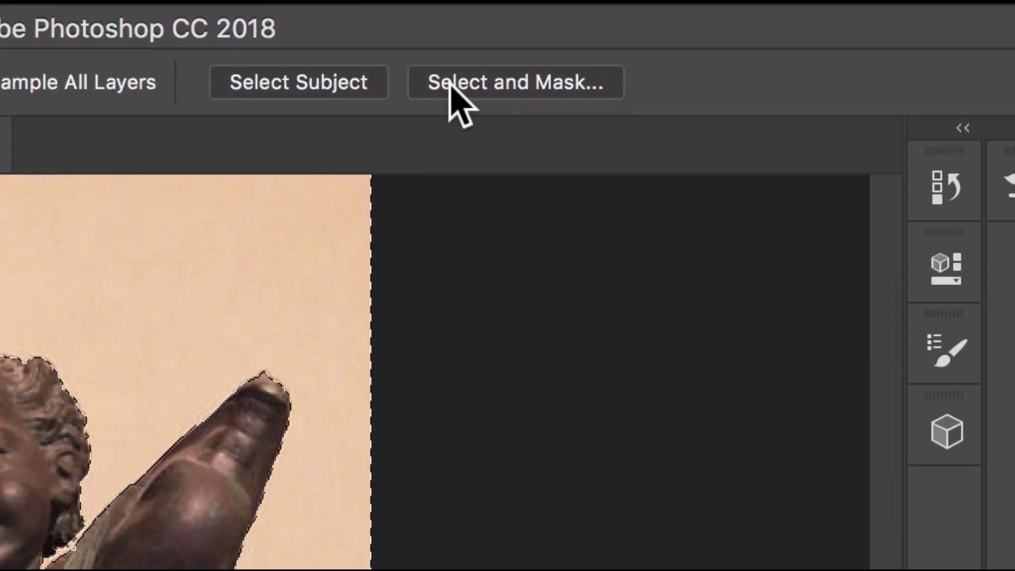
- Open Select and Mask and preview the selection in Overlay view
{"action": "left_click", "coordinate": [452, 85]}
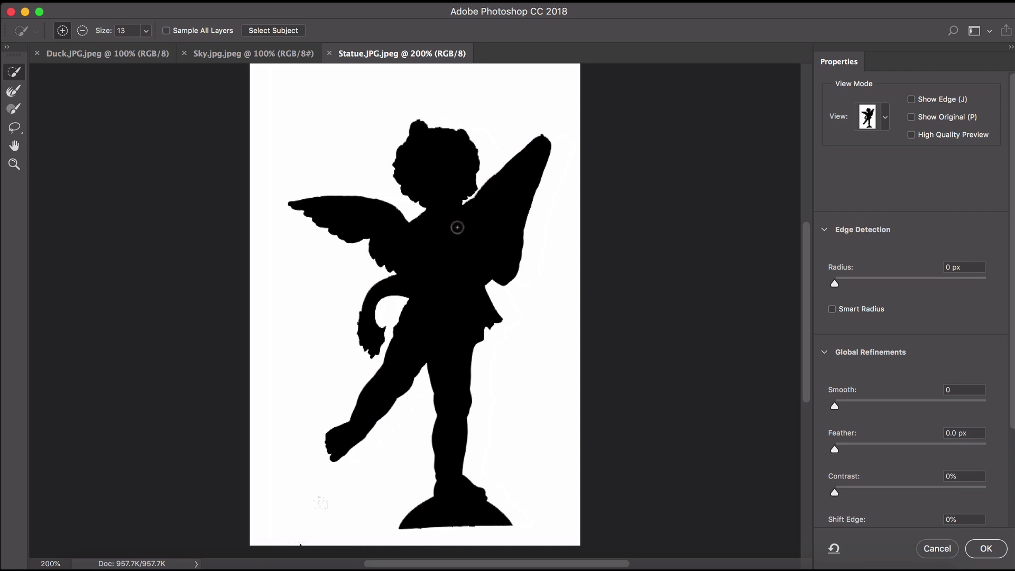
{"action": "left_click", "coordinate": [882, 117]}
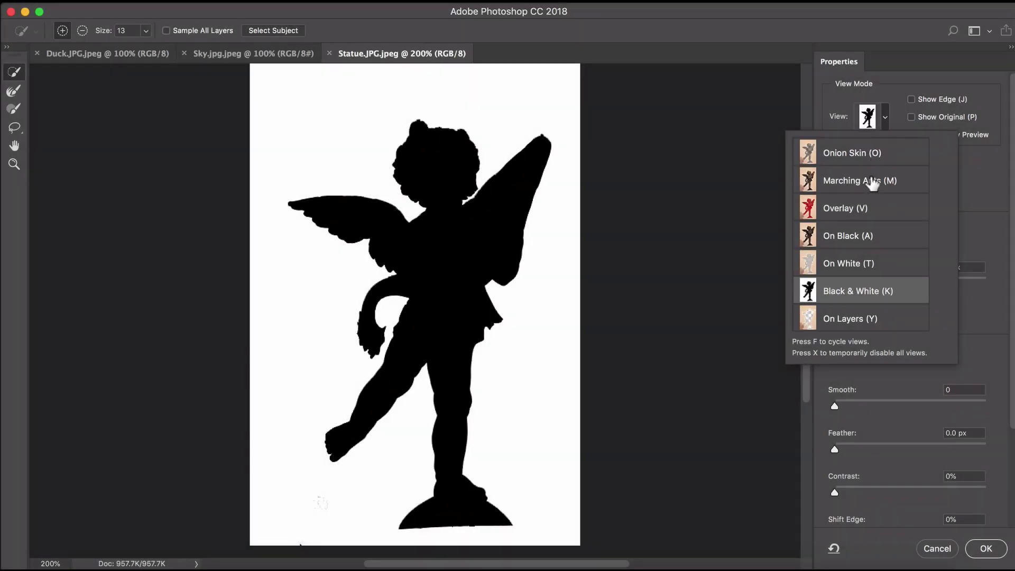
{"action": "left_click", "coordinate": [861, 212]}
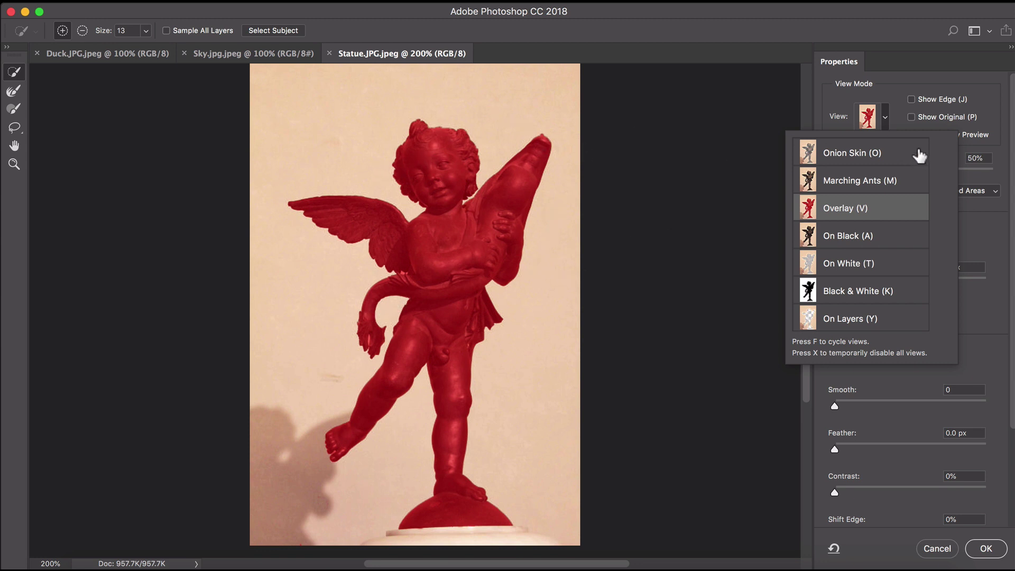
{"action": "left_click", "coordinate": [894, 87]}
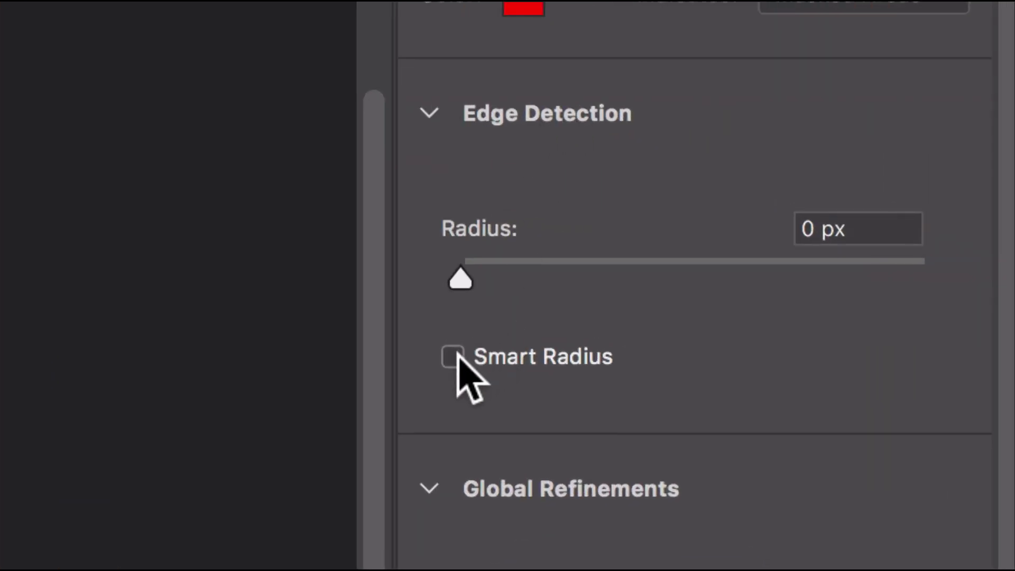
- Enable Smart Radius at 4 px, shift the edge slightly inward, and apply
{"action": "left_click", "coordinate": [457, 356]}
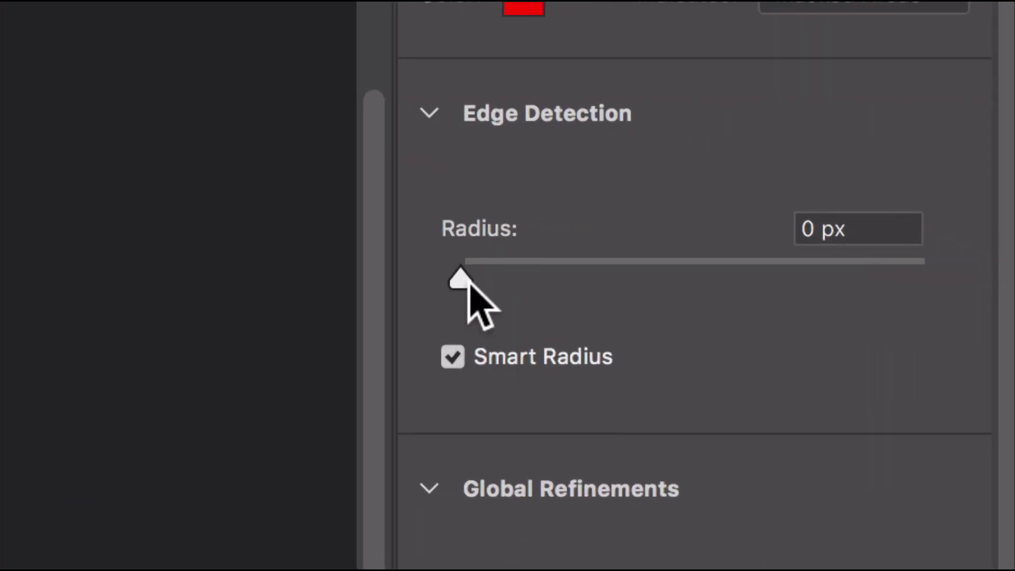
{"action": "left_click_drag", "start_coordinate": [460, 279], "coordinate": [580, 265]}
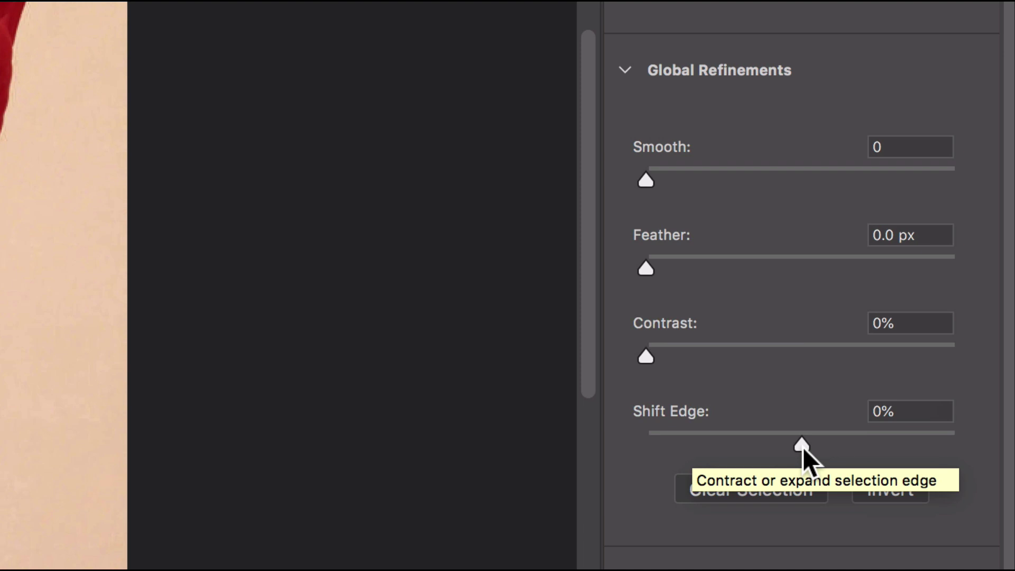
{"action": "left_click_drag", "start_coordinate": [800, 445], "coordinate": [793, 443]}
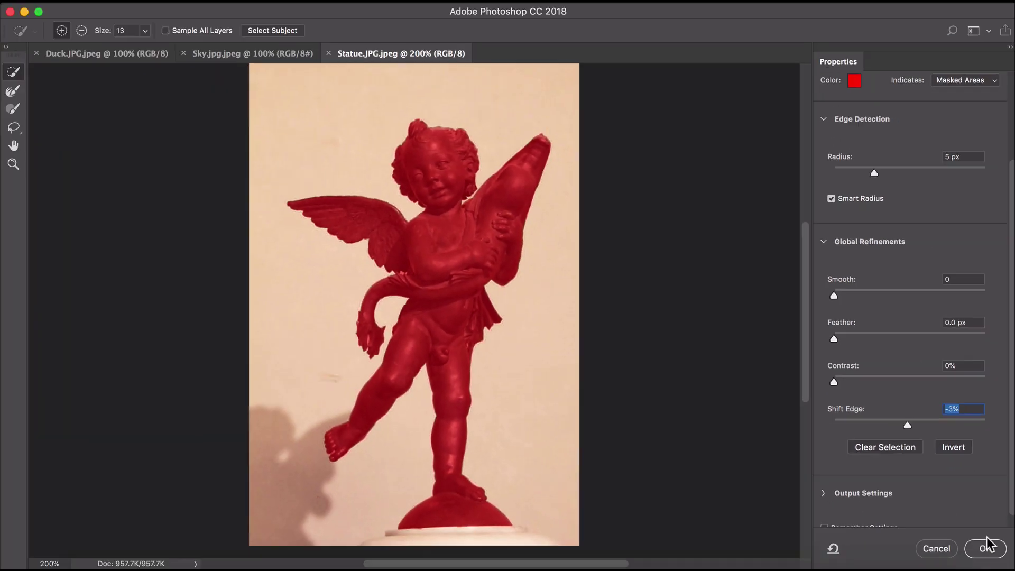
{"action": "left_click", "coordinate": [981, 545]}
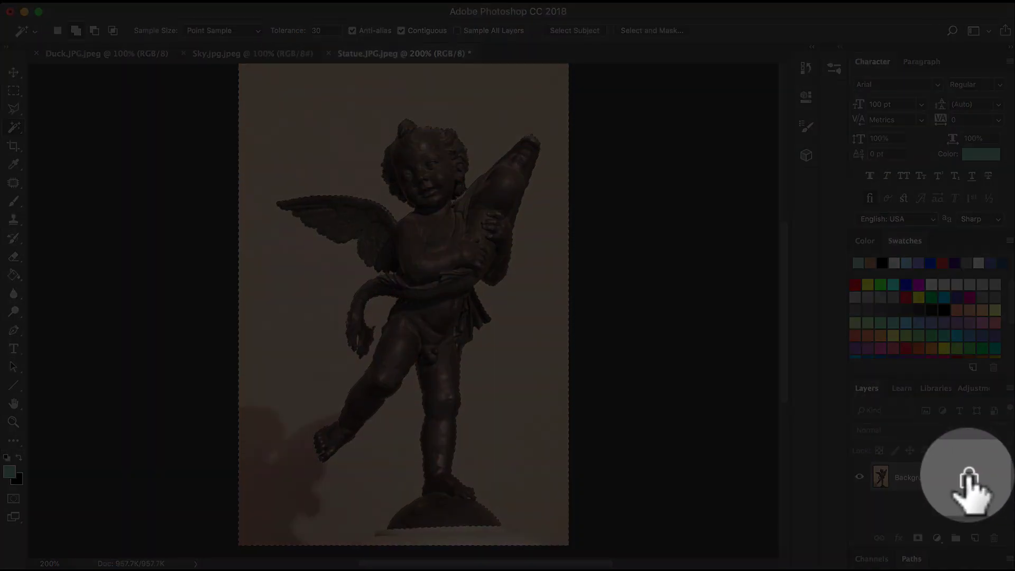
- Unlock the background into Layer 0 and delete the selected backdrop around the cherub
{"action": "left_click", "coordinate": [968, 473]}
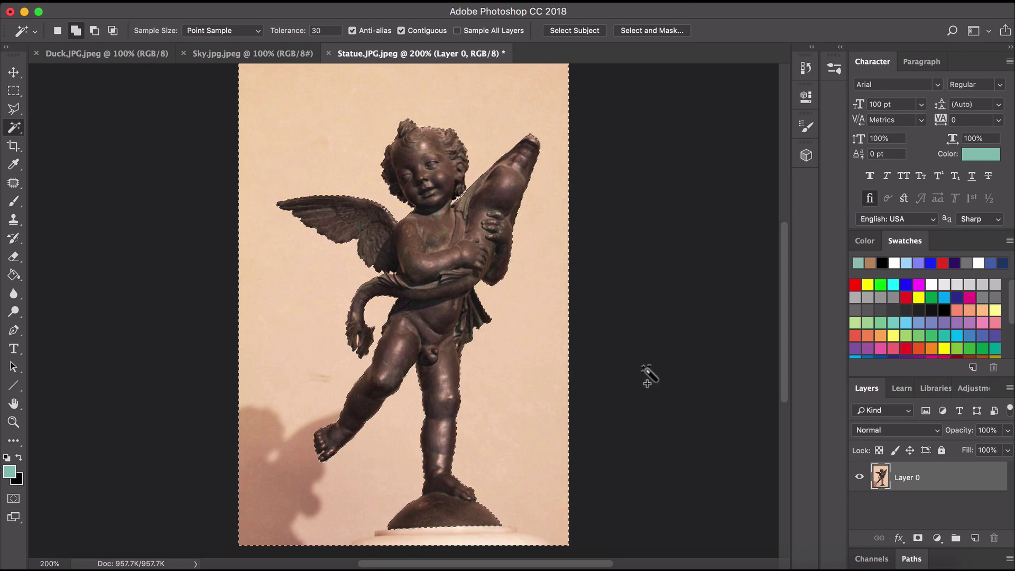
{"action": "key", "text": "BackSpace"}
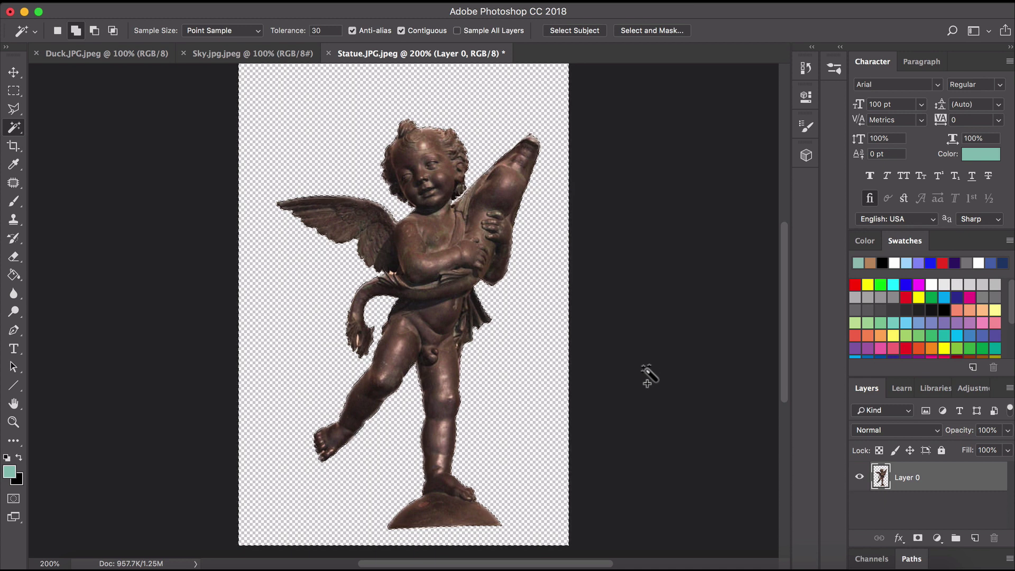
{"action": "key", "text": "super"}
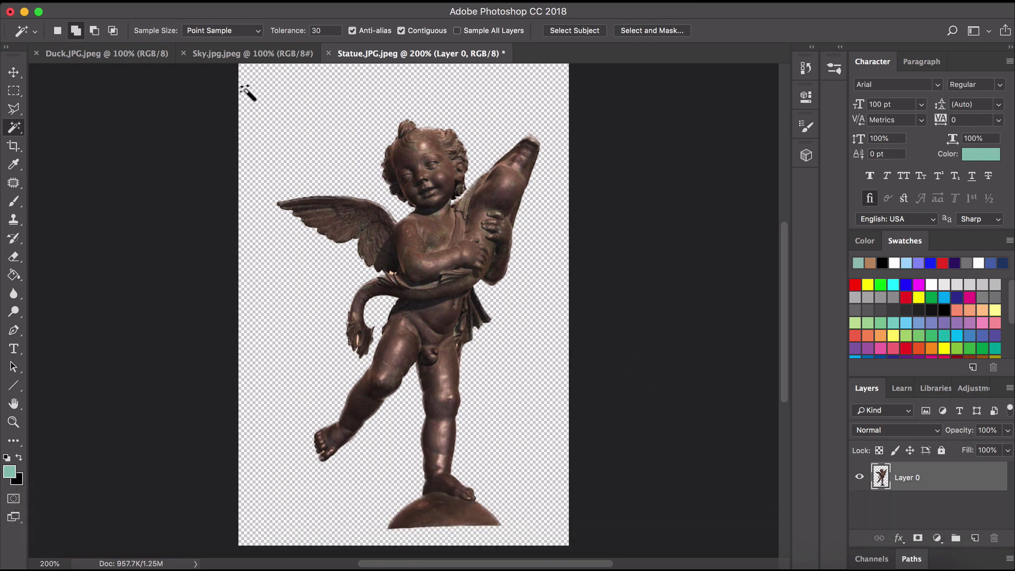
- Copy the whole Sky image into the Statue document and move it below the statue layer
{"action": "left_click", "coordinate": [243, 53]}
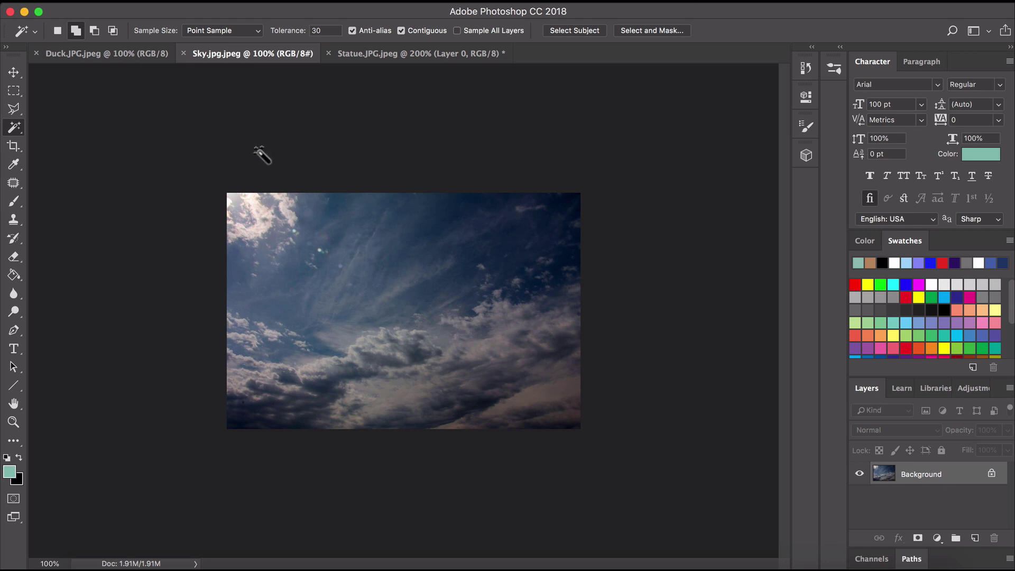
{"action": "key", "text": "super"}
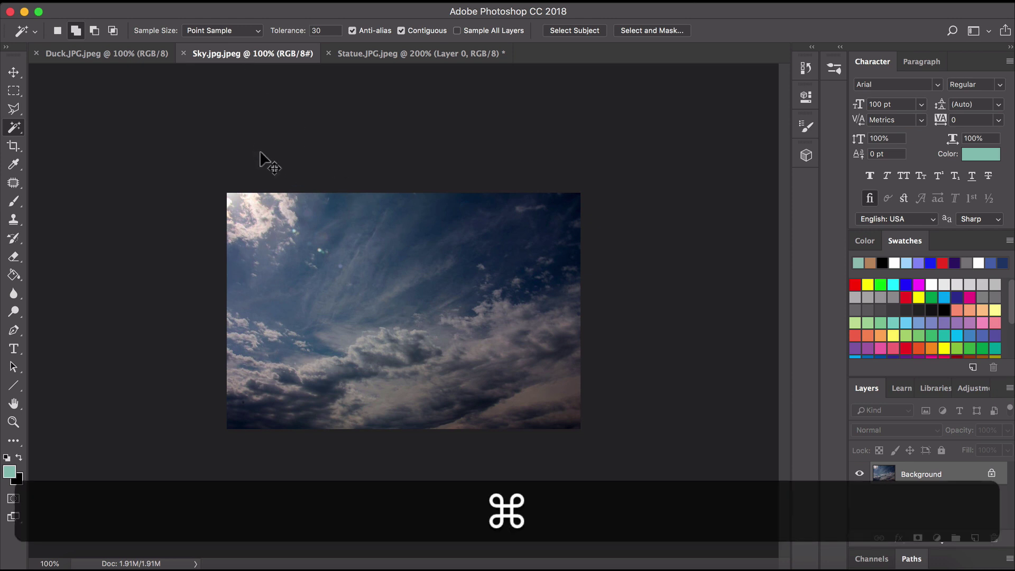
{"action": "key", "text": "super+a"}
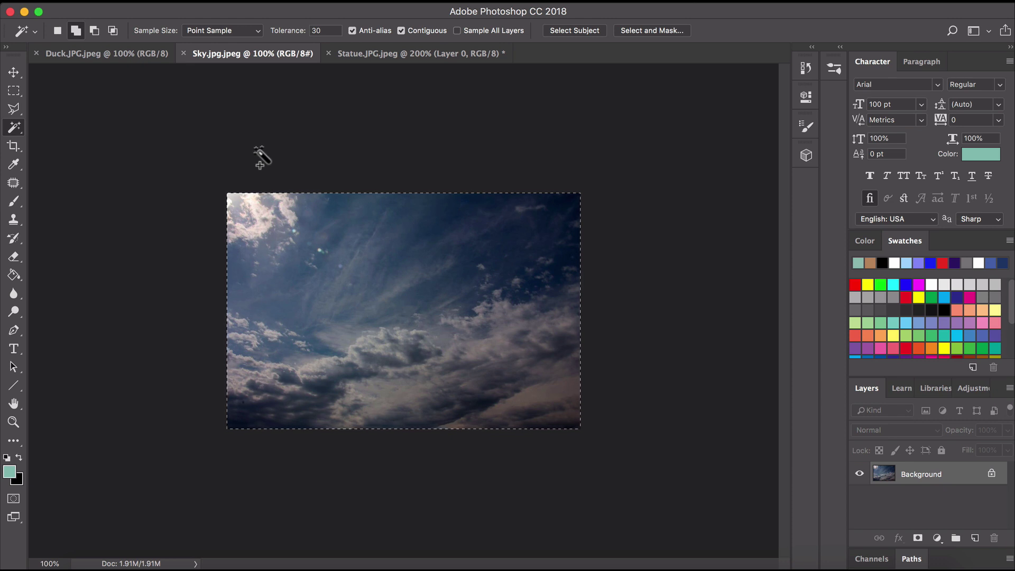
{"action": "key", "text": "super+c"}
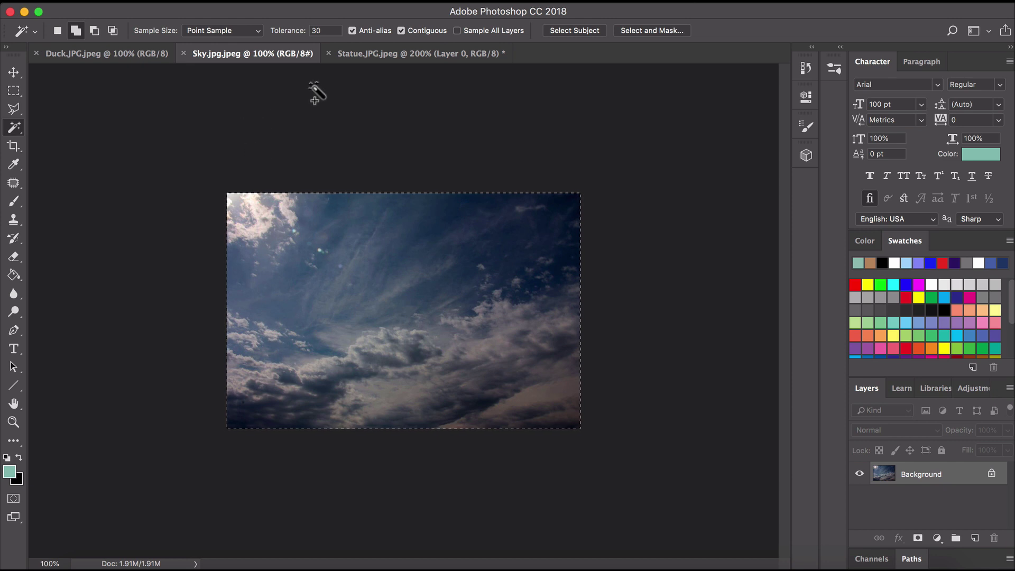
{"action": "left_click", "coordinate": [356, 58]}
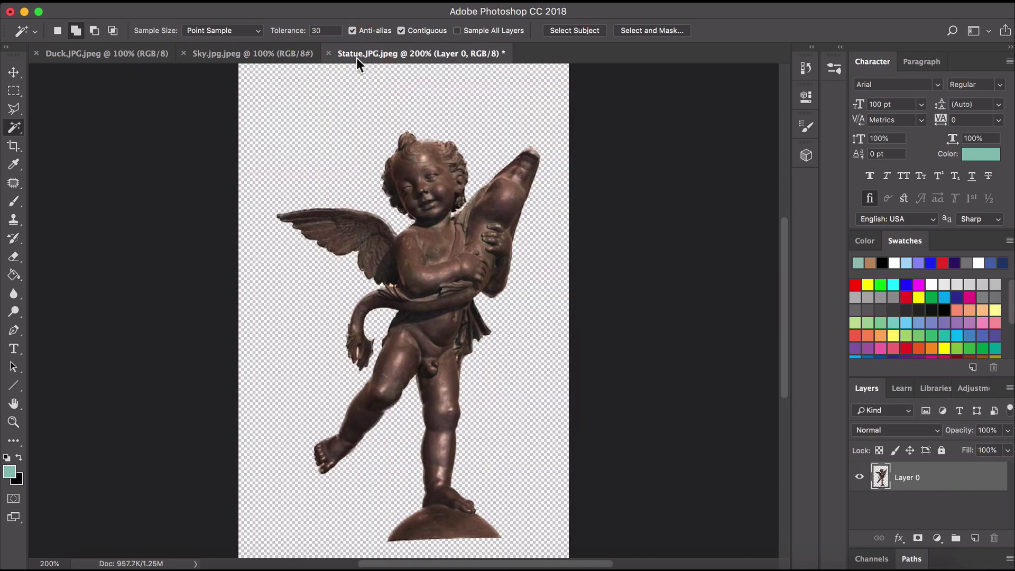
{"action": "key", "text": "super+v"}
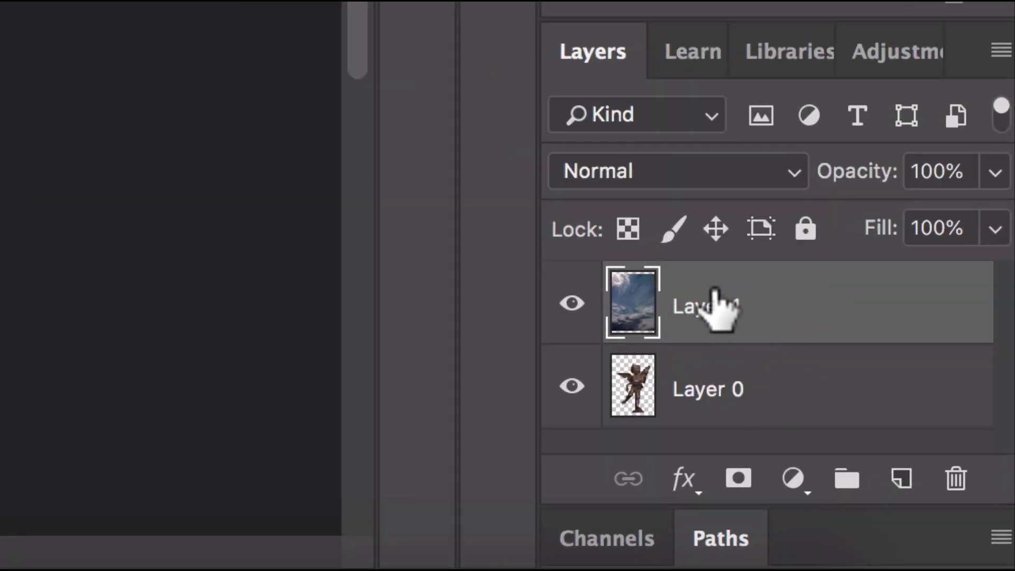
{"action": "left_click_drag", "start_coordinate": [732, 304], "coordinate": [727, 426]}
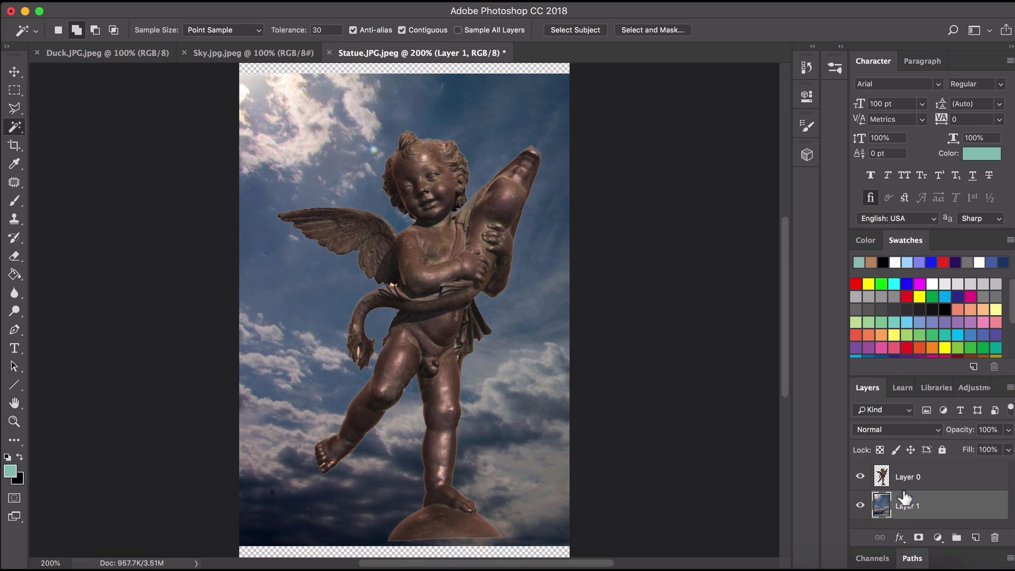
- Free-transform the sky layer and stretch it toward the canvas corners
{"action": "left_click", "coordinate": [921, 505]}
{"action": "key", "text": "super"}
{"action": "key", "text": "super+t"}
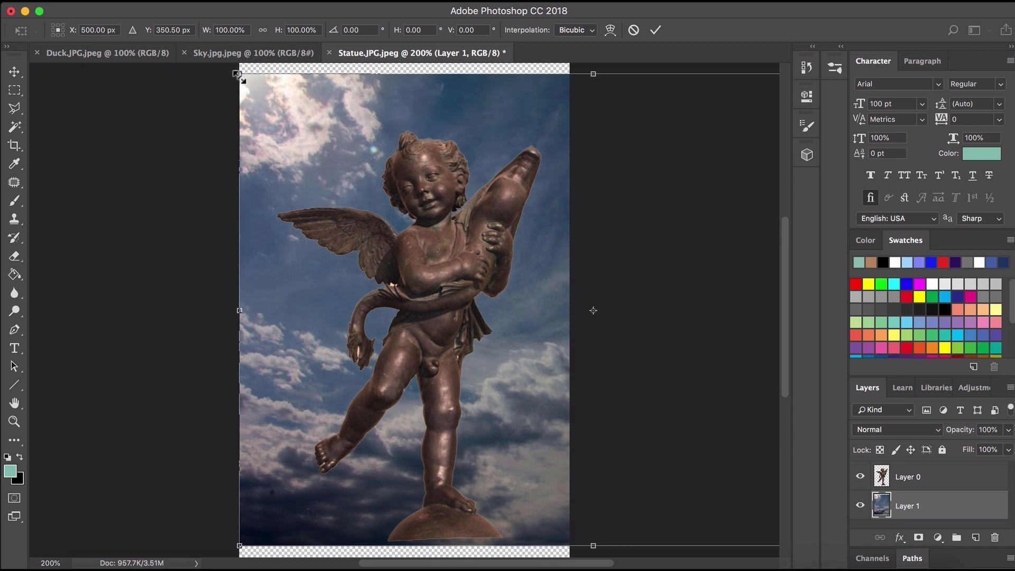
{"action": "left_click_drag", "start_coordinate": [237, 75], "coordinate": [149, 76]}
{"action": "scroll", "coordinate": [113, 212], "scroll_direction": "down", "scroll_amount": 2}
{"action": "scroll", "coordinate": [112, 212], "scroll_direction": "down", "scroll_amount": 5}
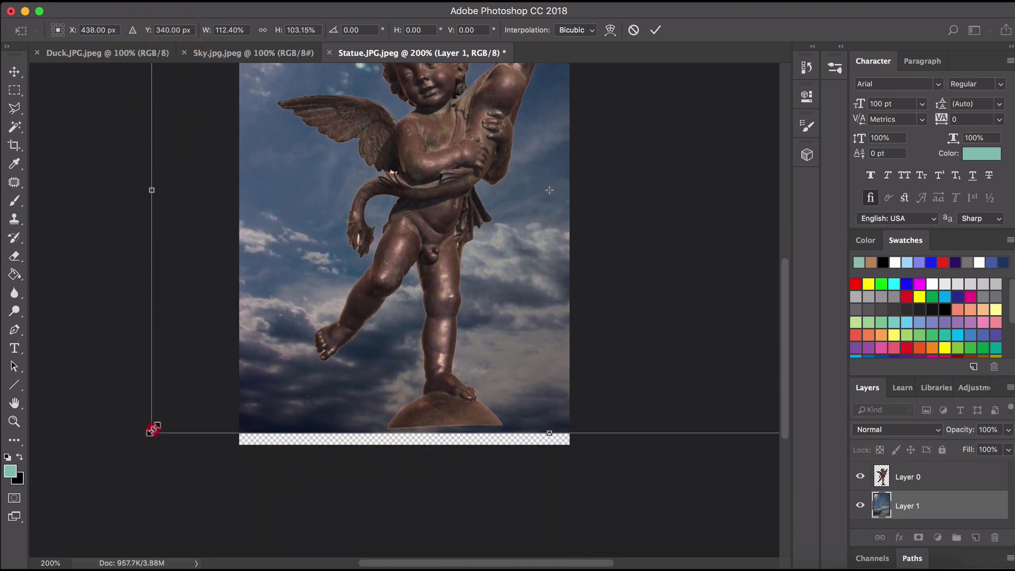
{"action": "left_click_drag", "start_coordinate": [152, 431], "coordinate": [153, 447]}
{"action": "scroll", "coordinate": [153, 446], "scroll_direction": "up", "scroll_amount": 5}
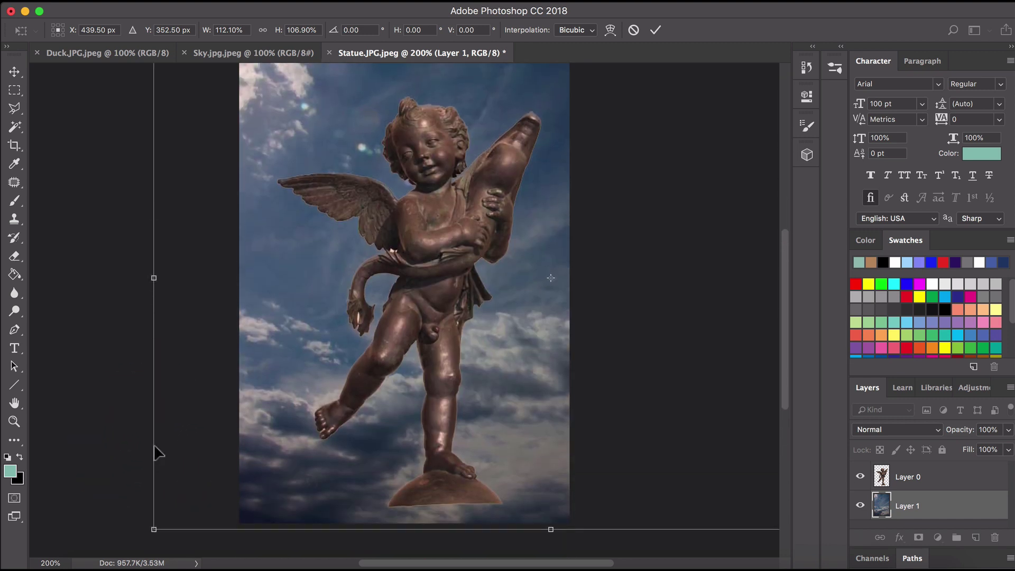
{"action": "scroll", "coordinate": [157, 451], "scroll_direction": "up", "scroll_amount": 2}
{"action": "scroll", "coordinate": [157, 452], "scroll_direction": "right", "scroll_amount": 1}
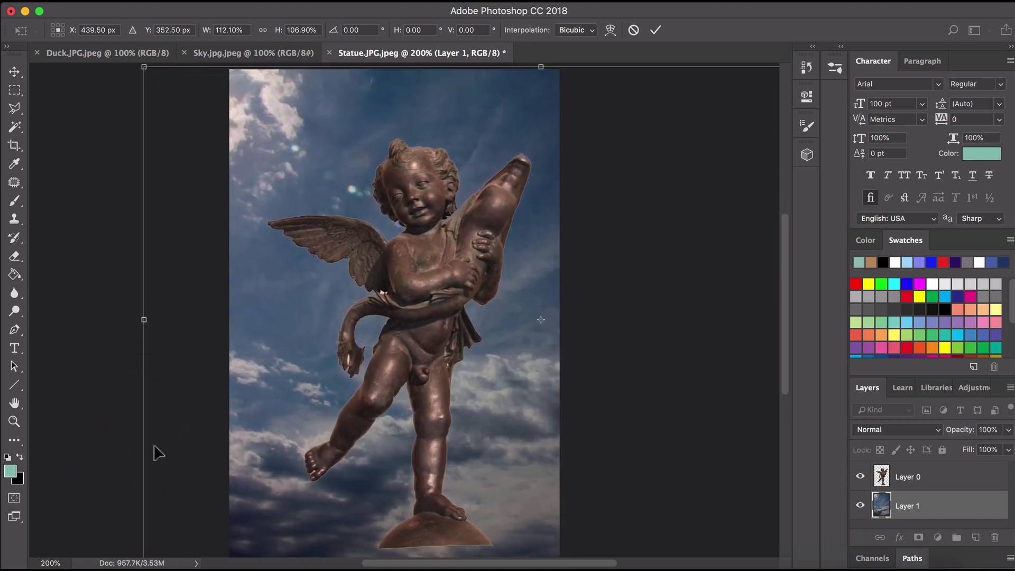
{"action": "scroll", "coordinate": [158, 452], "scroll_direction": "down", "scroll_amount": 2}
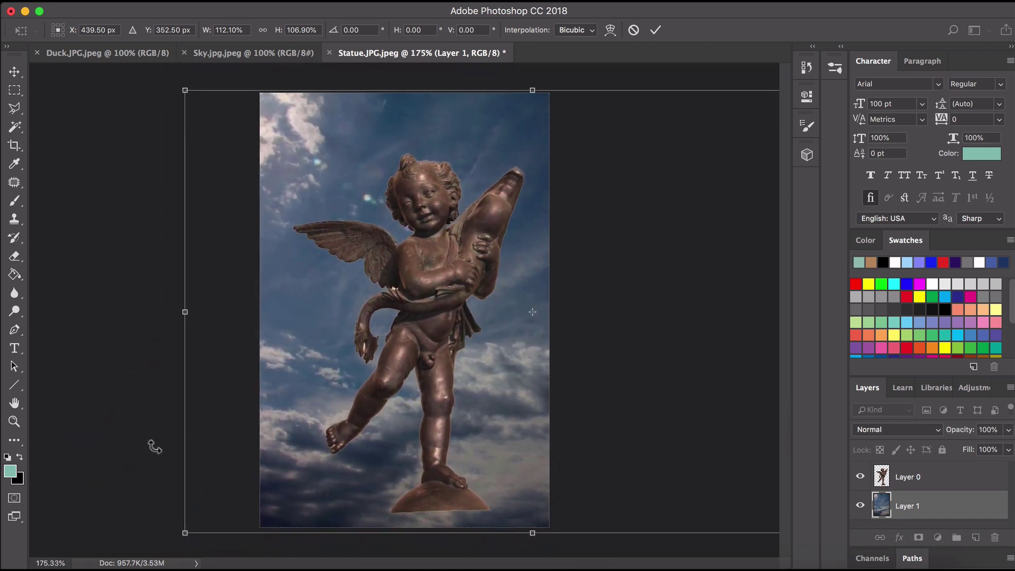
- Undo the stray resize and enlarge the sky to about 116.5% by 106.9%, covering the canvas
{"action": "key", "text": "super+z"}
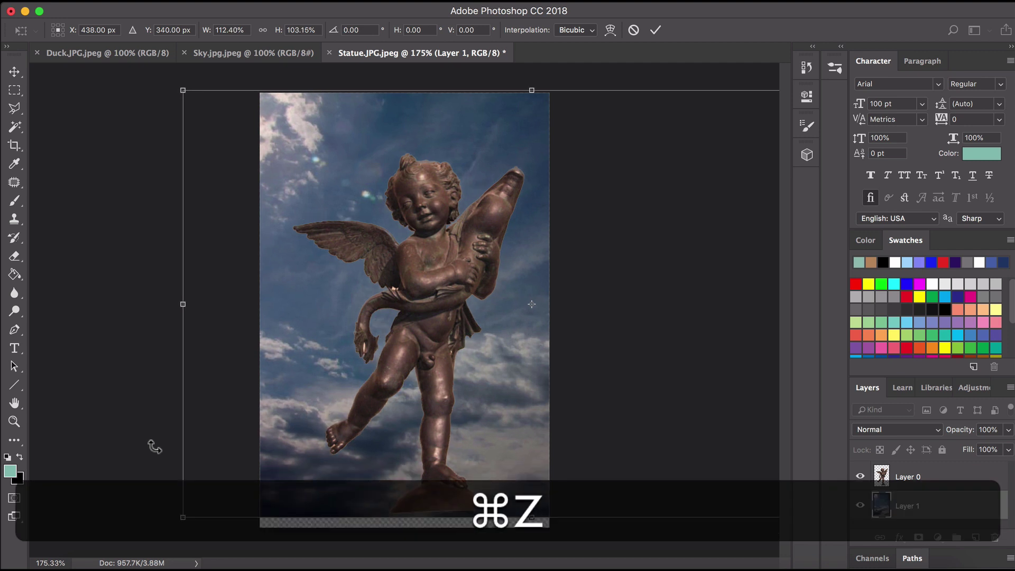
{"action": "key", "text": "alt+super+z"}
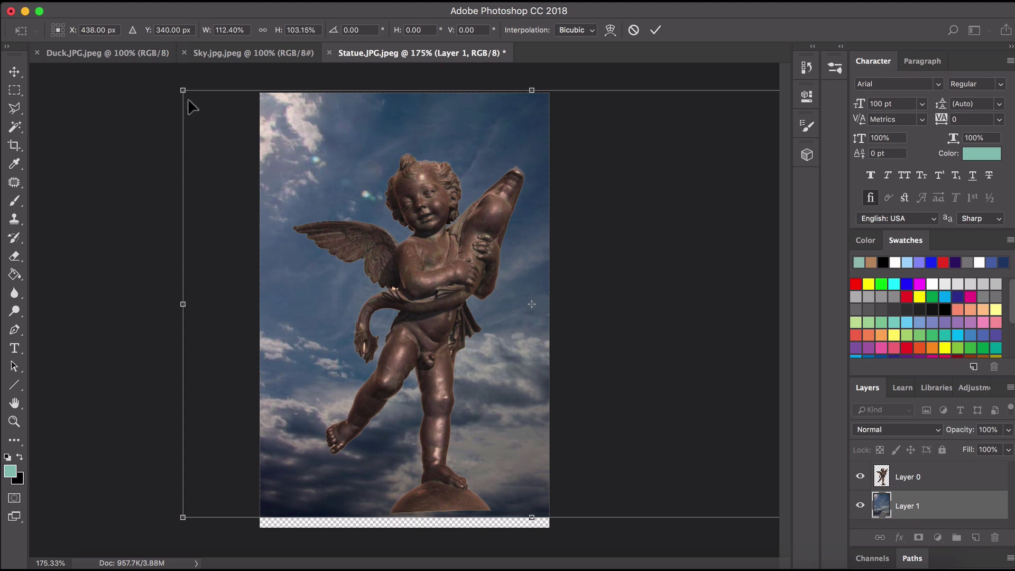
{"action": "key", "text": "shift"}
{"action": "mouse_move", "coordinate": [185, 95]}
{"action": "left_mouse_down"}
{"action": "mouse_move", "coordinate": [285, 175]}
{"action": "mouse_move", "coordinate": [195, 118]}
{"action": "mouse_move", "coordinate": [256, 163]}
{"action": "mouse_move", "coordinate": [242, 160]}
{"action": "mouse_move", "coordinate": [183, 91]}
{"action": "left_mouse_up"}
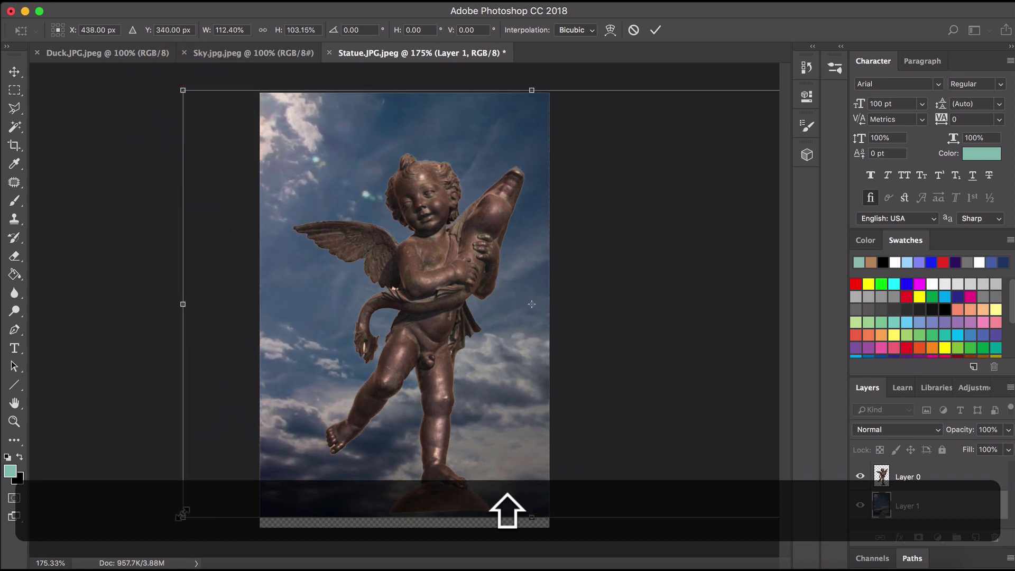
{"action": "left_click_drag", "start_coordinate": [185, 515], "coordinate": [156, 529]}
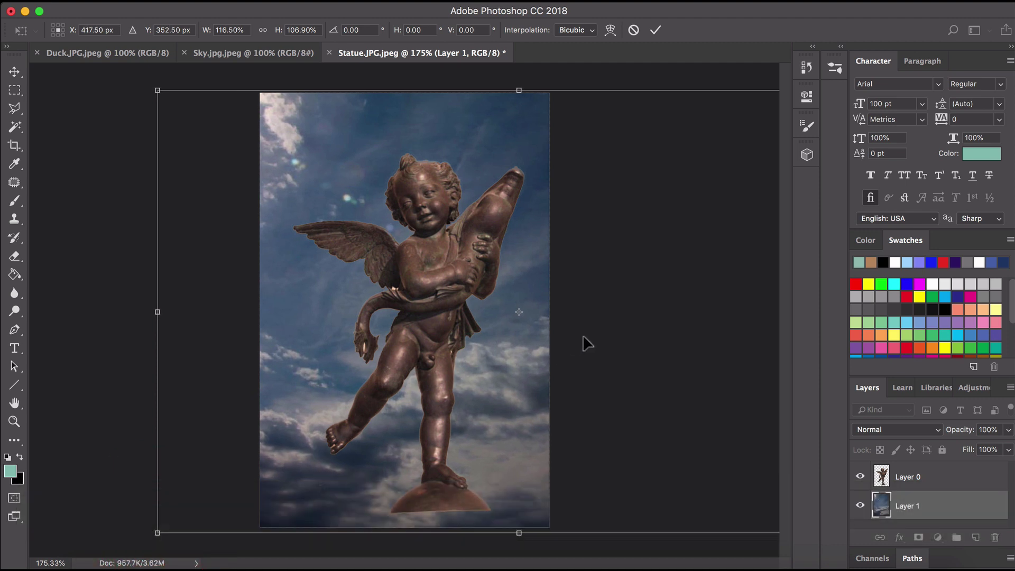
{"action": "key", "text": "Return"}
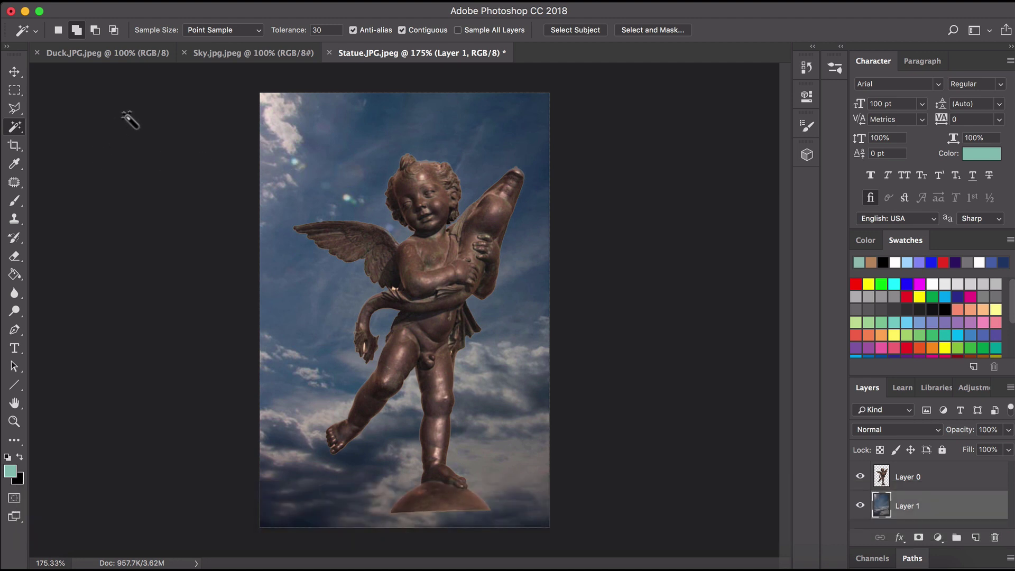
- Save a JPEG copy named 'statue edit.jpg' in Downloads at quality 8
{"action": "left_click", "coordinate": [127, 0]}
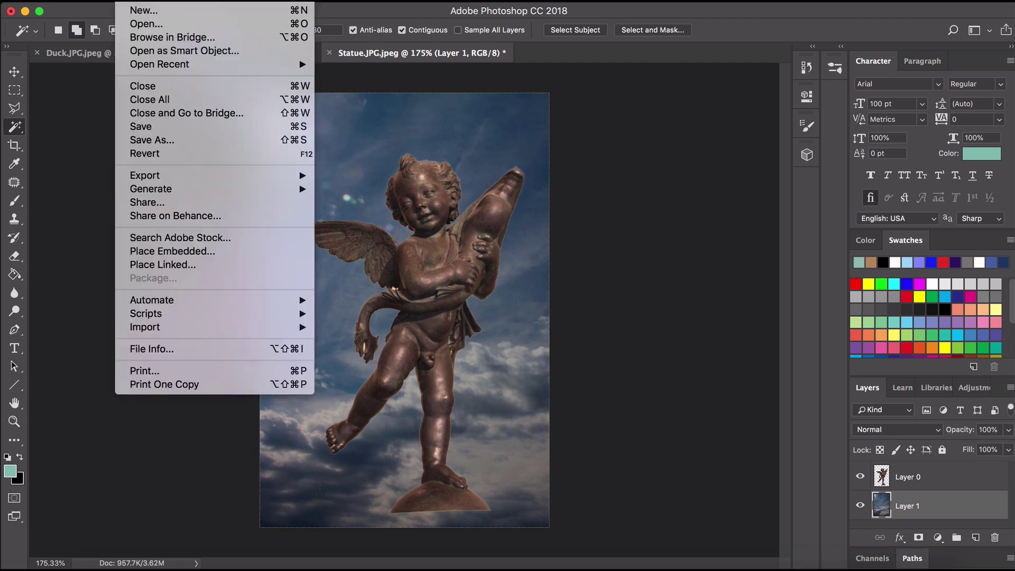
{"action": "left_click", "coordinate": [169, 139]}
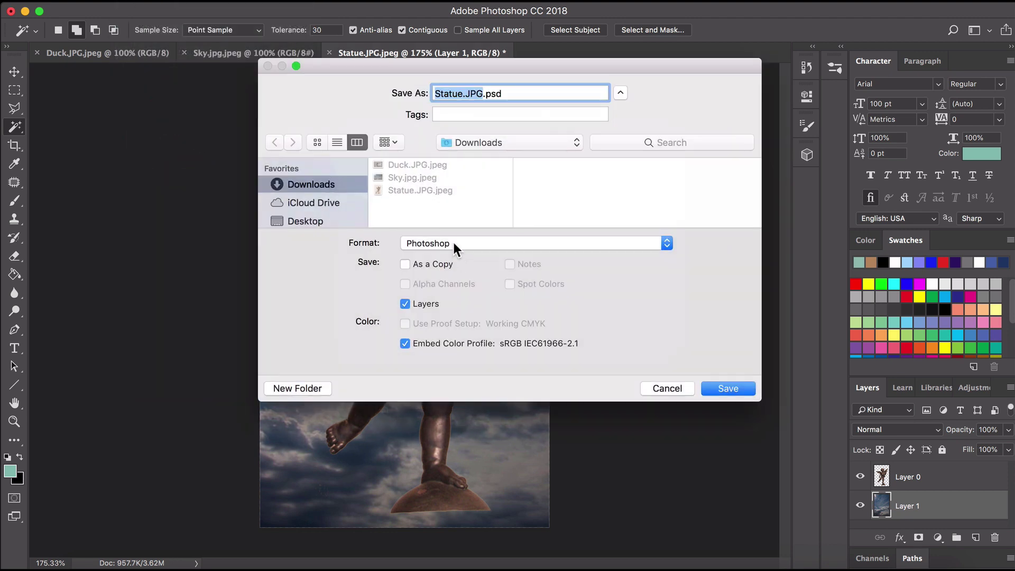
{"action": "left_click", "coordinate": [453, 242]}
{"action": "left_click", "coordinate": [439, 328]}
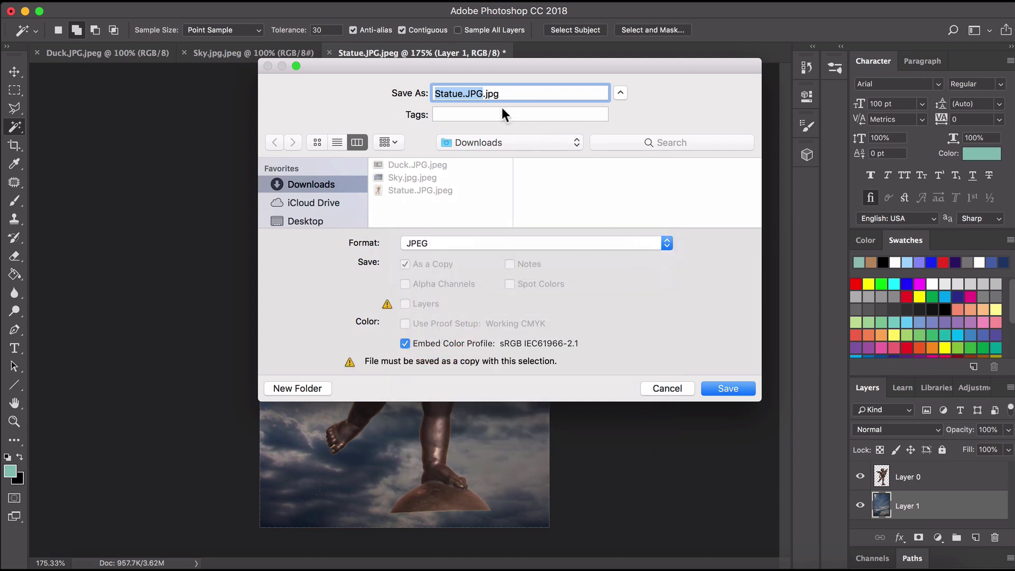
{"action": "type", "text": "staut"}
{"action": "key", "text": "BackSpace"}
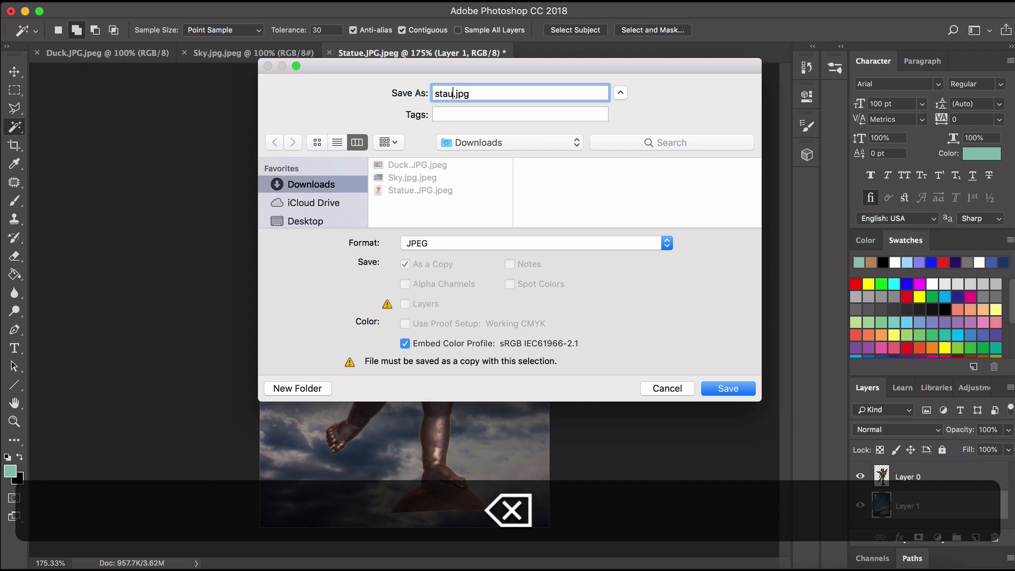
{"action": "key", "text": "BackSpace"}
{"action": "type", "text": "tue edit"}
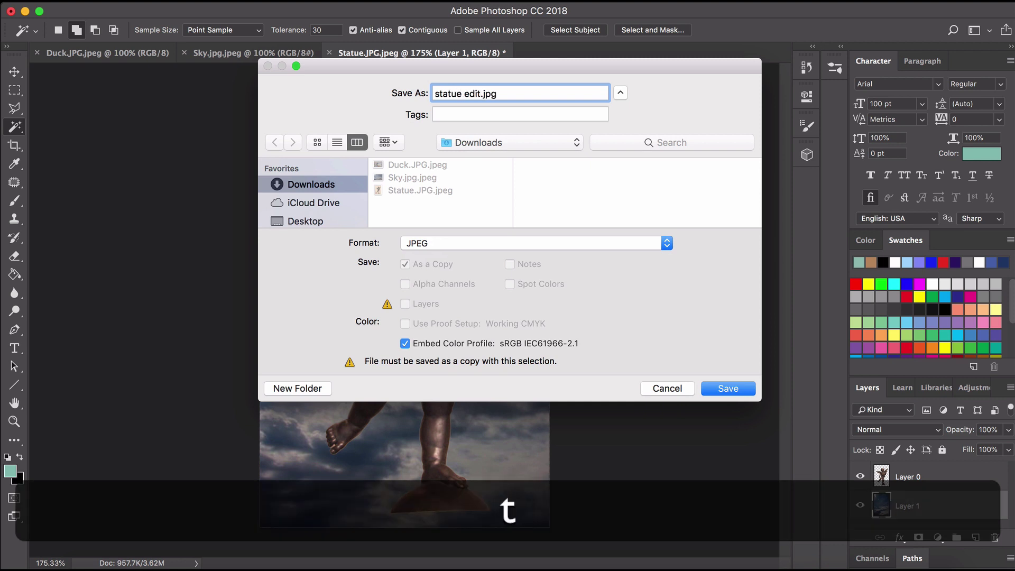
{"action": "key", "text": "Return"}
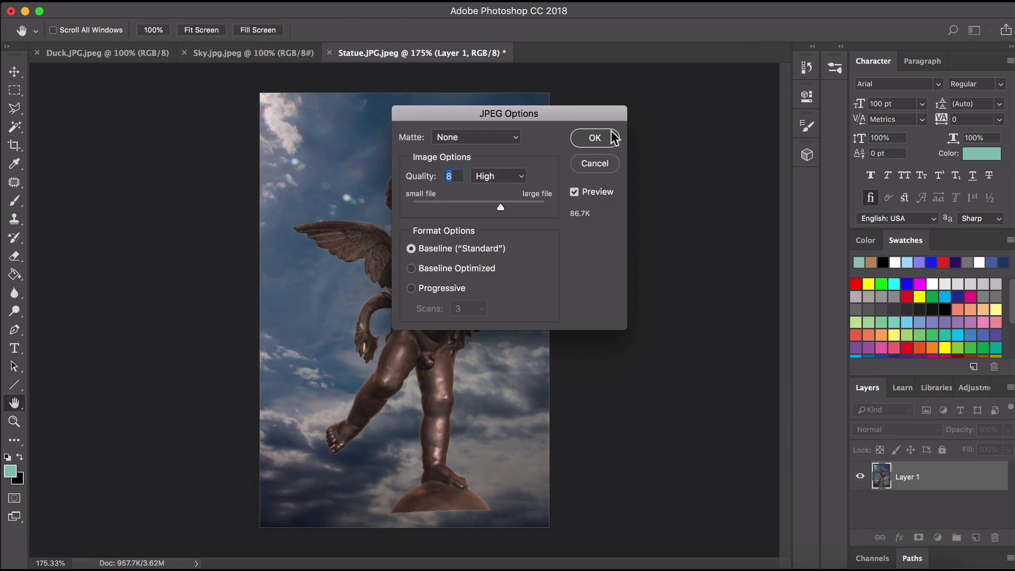
{"action": "left_click", "coordinate": [594, 140]}
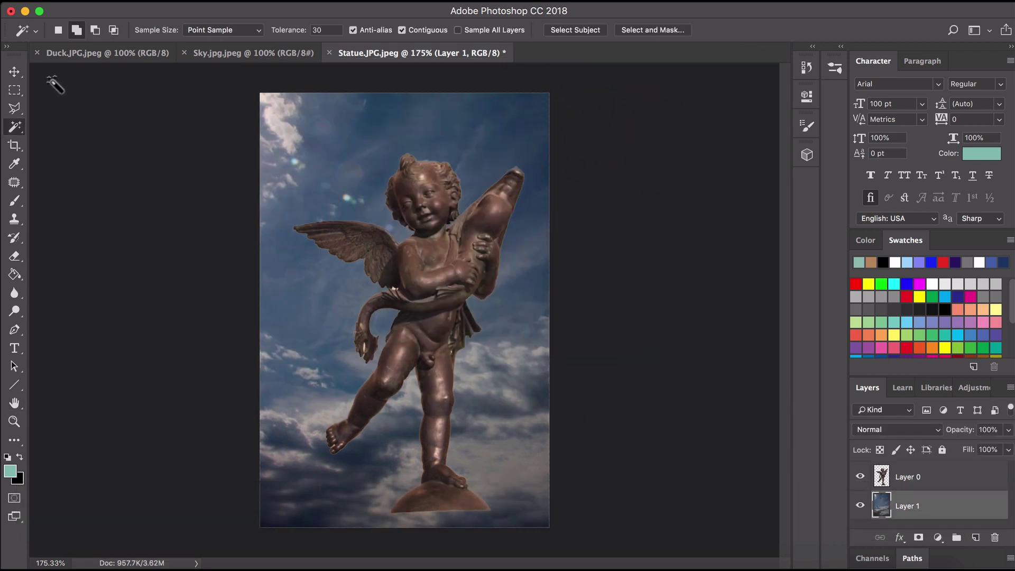
- In the Duck document, select the water and rocks around the mallards with several clicks
{"action": "left_click", "coordinate": [83, 52]}
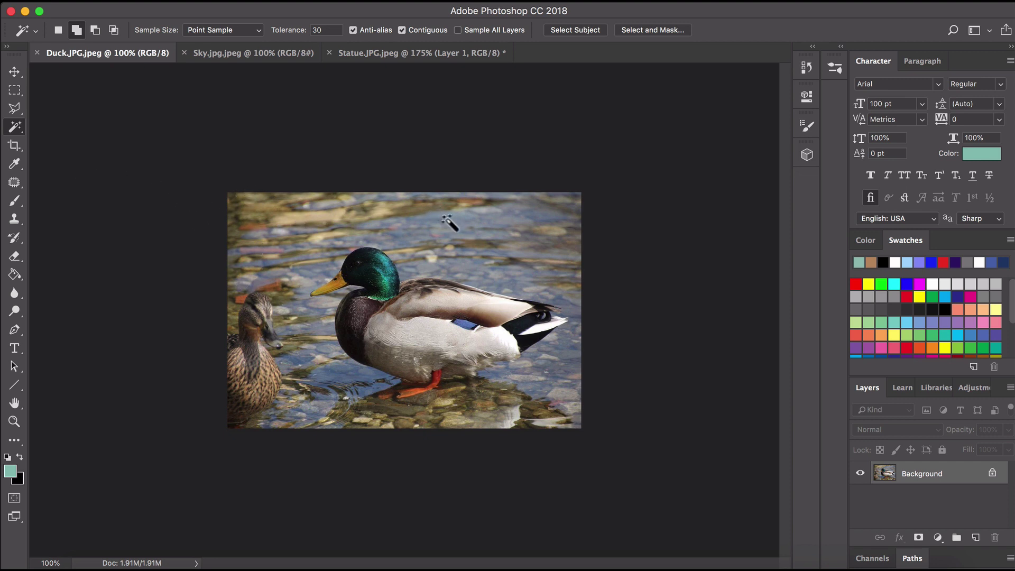
{"action": "left_click", "coordinate": [459, 248]}
{"action": "left_click", "coordinate": [326, 221]}
{"action": "left_click", "coordinate": [297, 290]}
{"action": "left_click", "coordinate": [321, 383]}
{"action": "left_click", "coordinate": [416, 410]}
{"action": "left_click", "coordinate": [561, 398]}
- Clear that selection, switch to Quick Selection, and zoom the duck photo to 200%
{"action": "key", "text": "super+d"}
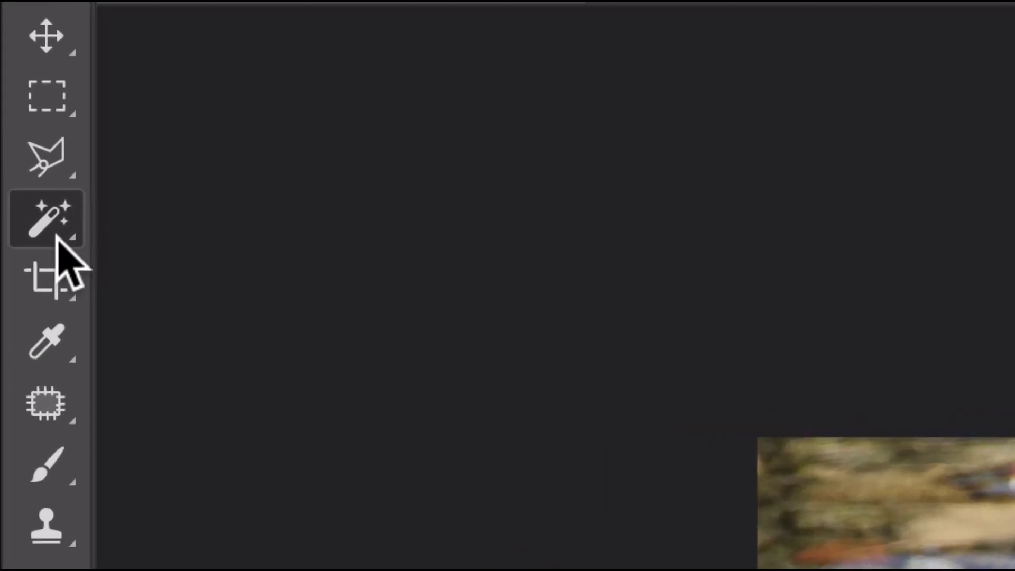
{"action": "left_click", "coordinate": [57, 236]}
{"action": "left_click", "coordinate": [141, 216]}
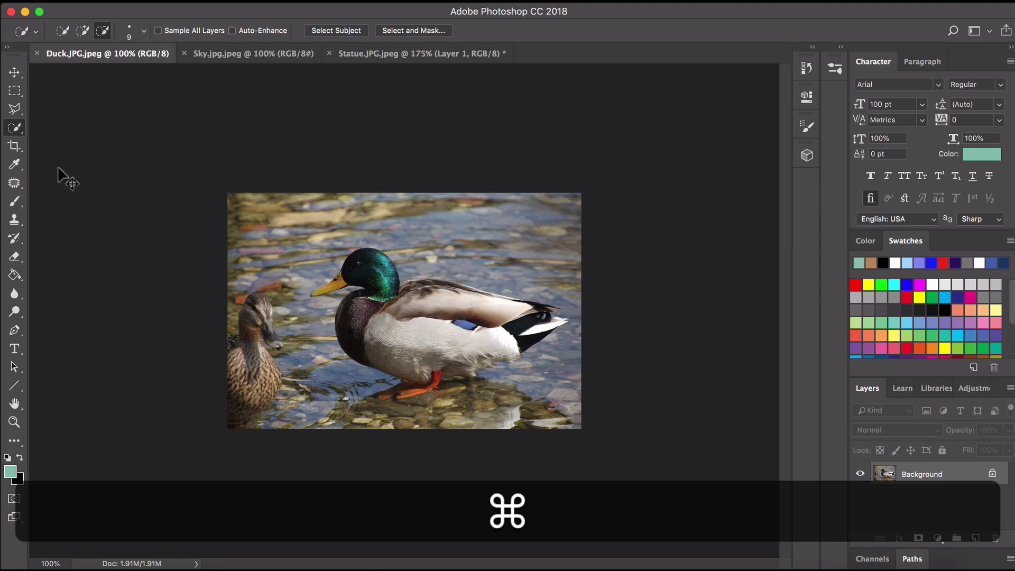
{"action": "key", "text": "super+equal"}
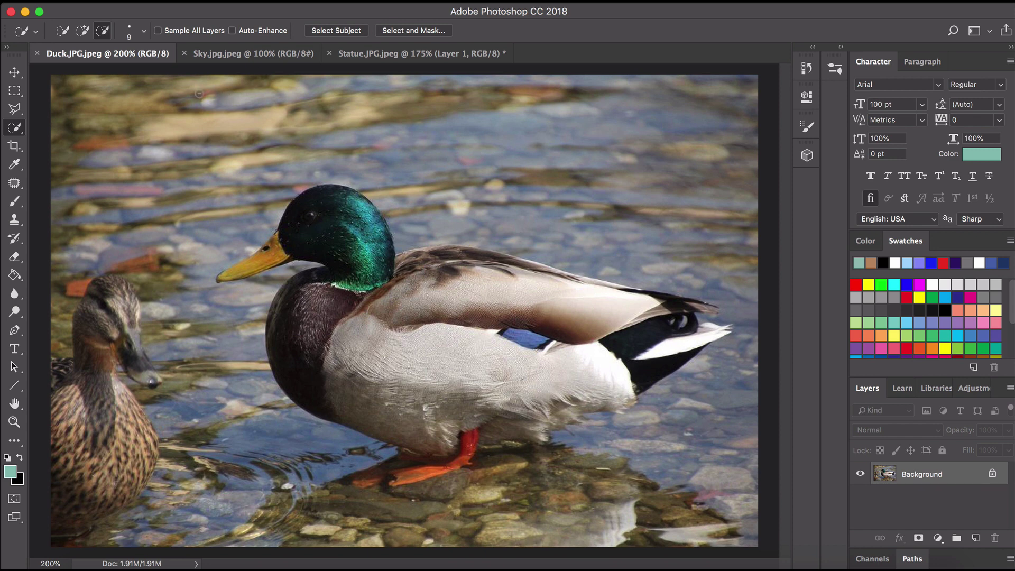
- Paint the water above the drake with Quick Selection, trim the excess, and enlarge the brush to 60 px
{"action": "left_click_drag", "start_coordinate": [324, 113], "coordinate": [374, 134]}
{"action": "mouse_move", "coordinate": [440, 121]}
{"action": "left_mouse_down"}
{"action": "mouse_move", "coordinate": [523, 127]}
{"action": "mouse_move", "coordinate": [550, 156]}
{"action": "mouse_move", "coordinate": [617, 129]}
{"action": "left_mouse_up"}
{"action": "left_click", "coordinate": [546, 127]}
{"action": "left_click", "coordinate": [229, 109]}
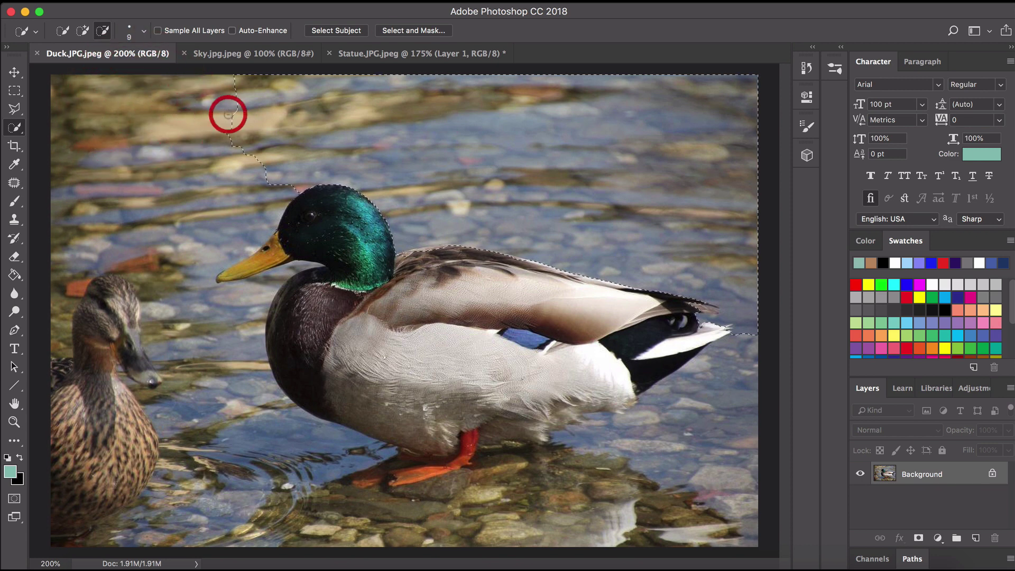
{"action": "left_click_drag", "start_coordinate": [228, 114], "coordinate": [284, 114]}
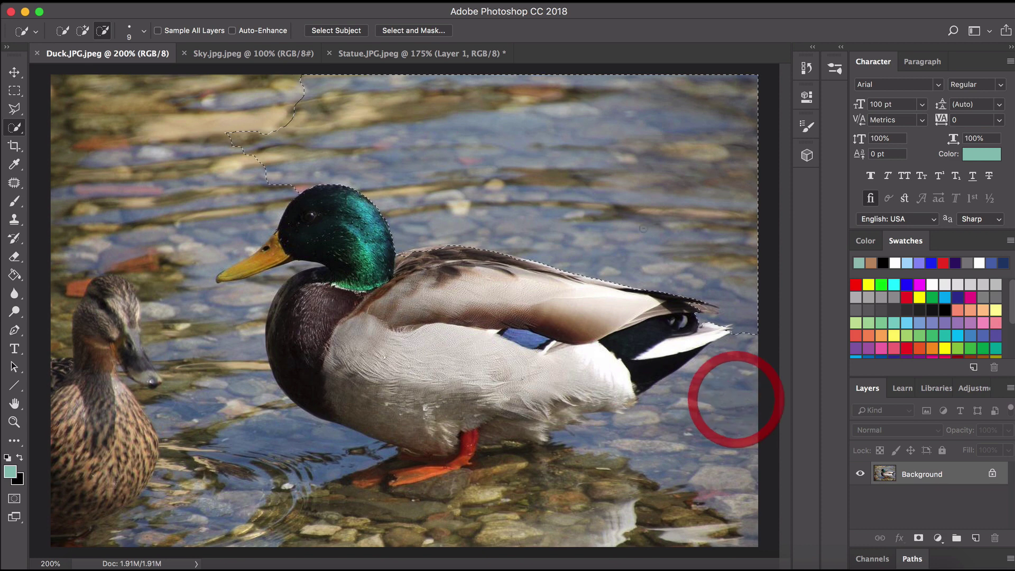
{"action": "key", "text": "bracketright"}
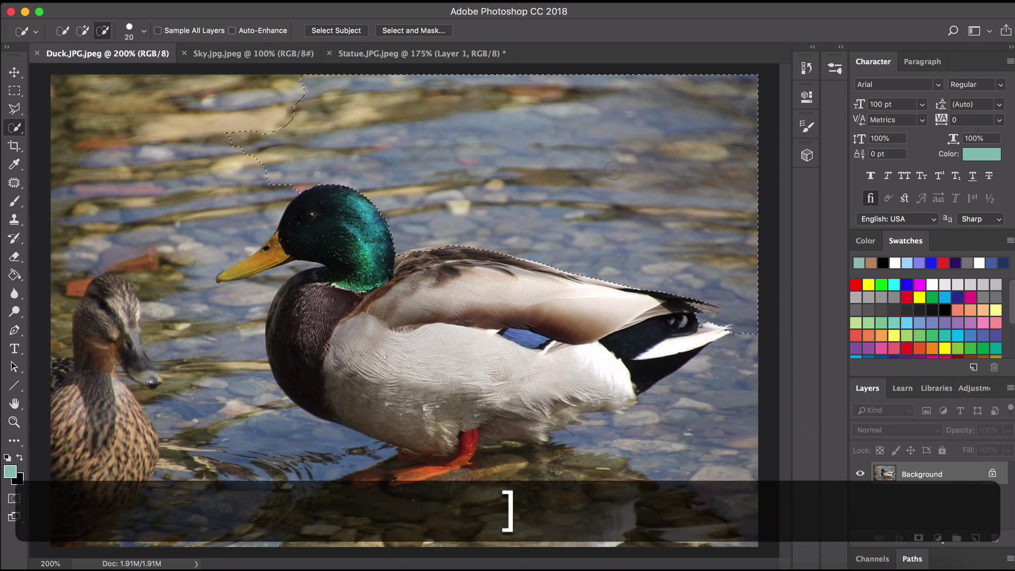
{"action": "key", "text": "bracketright"}
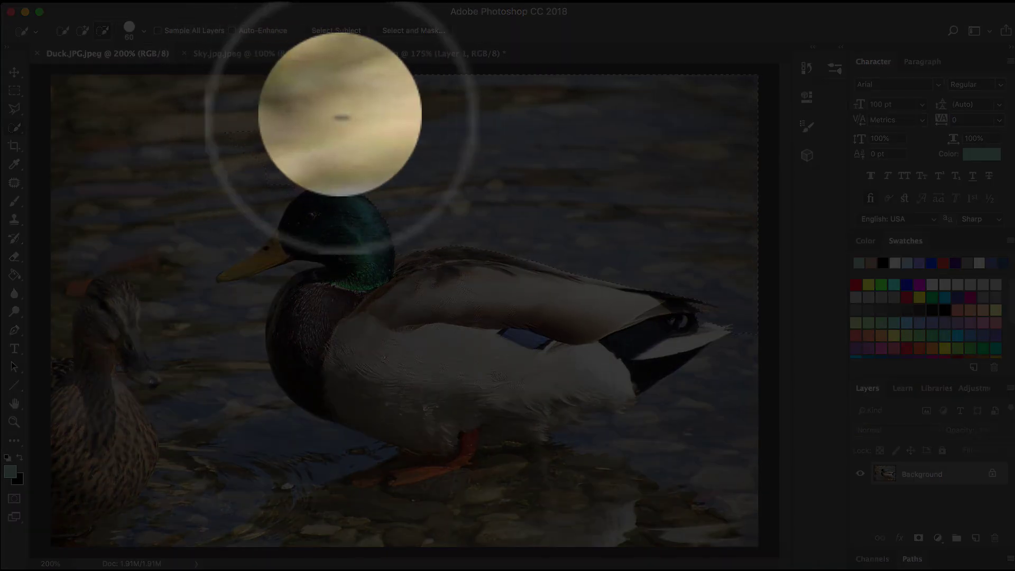
{"action": "left_click", "coordinate": [341, 117]}
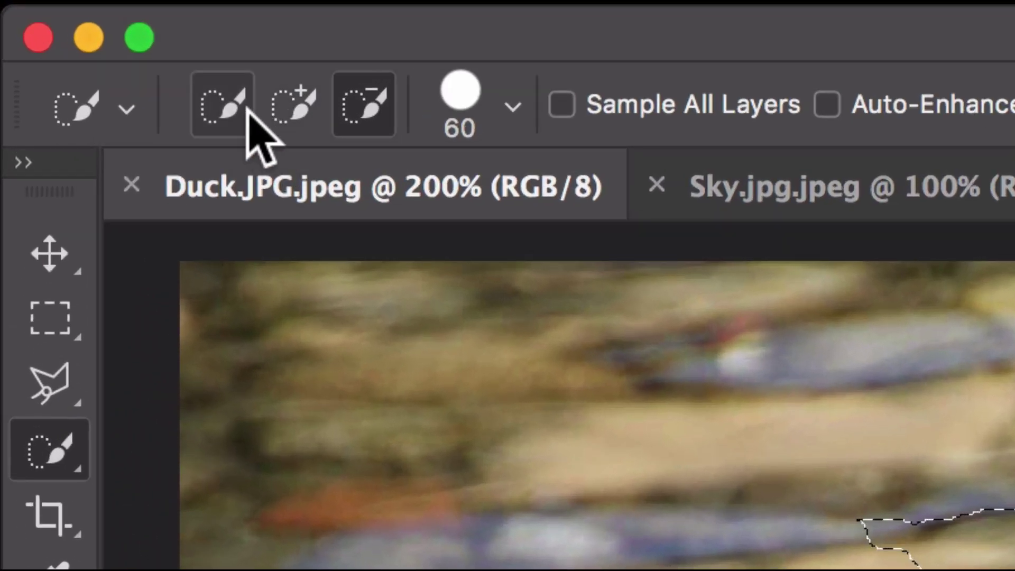
- In Add mode, extend the selection over the water above, top-left, left side and below the mallard's belly and feet
{"action": "left_click", "coordinate": [294, 108]}
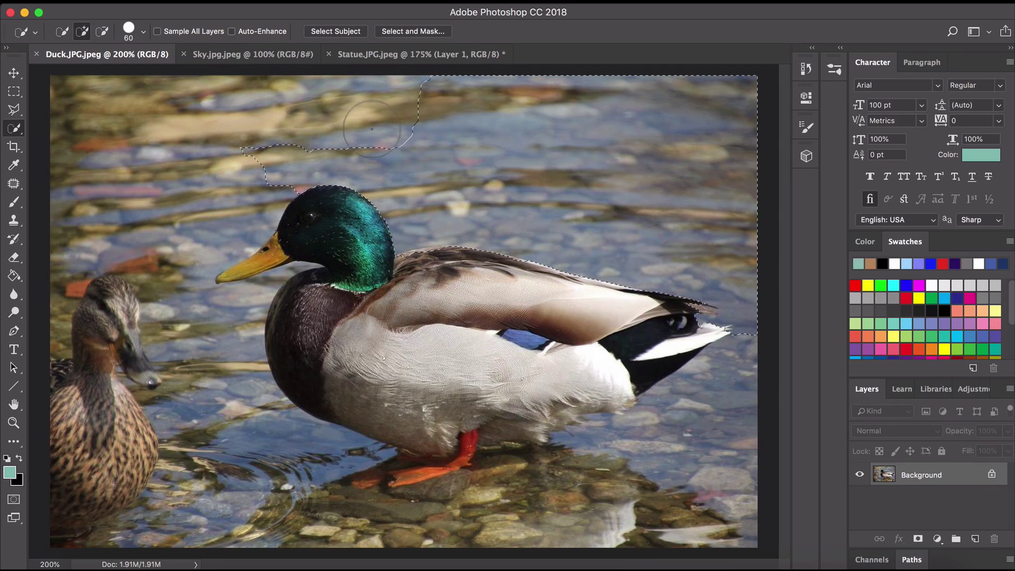
{"action": "mouse_move", "coordinate": [372, 128]}
{"action": "left_mouse_down"}
{"action": "mouse_move", "coordinate": [328, 116]}
{"action": "mouse_move", "coordinate": [394, 129]}
{"action": "mouse_move", "coordinate": [386, 95]}
{"action": "mouse_move", "coordinate": [281, 101]}
{"action": "mouse_move", "coordinate": [238, 169]}
{"action": "mouse_move", "coordinate": [195, 207]}
{"action": "mouse_move", "coordinate": [159, 143]}
{"action": "mouse_move", "coordinate": [180, 168]}
{"action": "left_mouse_up"}
{"action": "mouse_move", "coordinate": [207, 113]}
{"action": "left_mouse_down"}
{"action": "mouse_move", "coordinate": [244, 109]}
{"action": "mouse_move", "coordinate": [147, 98]}
{"action": "mouse_move", "coordinate": [142, 112]}
{"action": "mouse_move", "coordinate": [155, 116]}
{"action": "mouse_move", "coordinate": [79, 90]}
{"action": "mouse_move", "coordinate": [97, 249]}
{"action": "mouse_move", "coordinate": [105, 235]}
{"action": "left_mouse_up"}
{"action": "mouse_move", "coordinate": [72, 291]}
{"action": "left_mouse_down"}
{"action": "mouse_move", "coordinate": [84, 310]}
{"action": "mouse_move", "coordinate": [140, 308]}
{"action": "mouse_move", "coordinate": [146, 317]}
{"action": "left_mouse_up"}
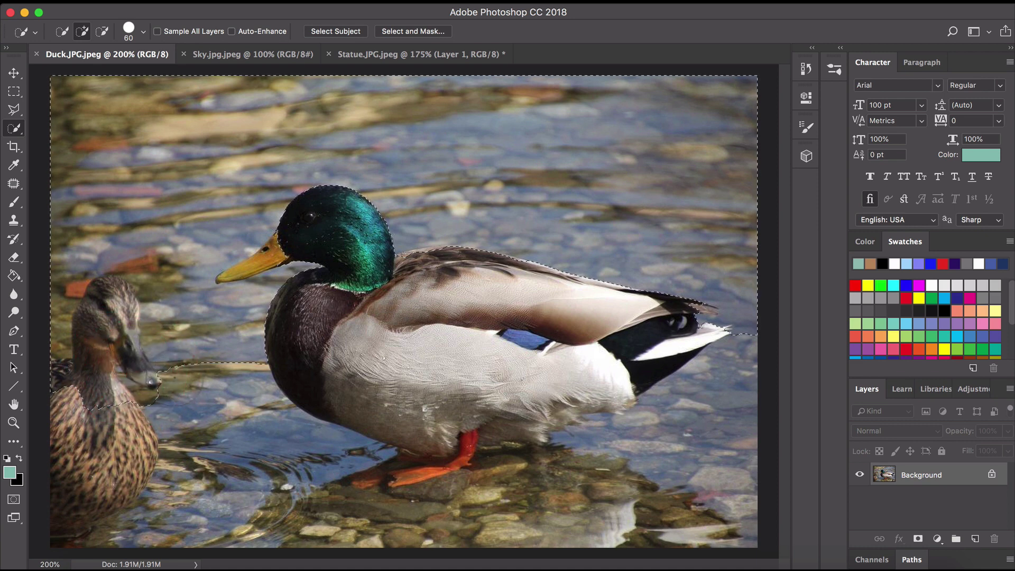
{"action": "left_click_drag", "start_coordinate": [175, 383], "coordinate": [201, 413]}
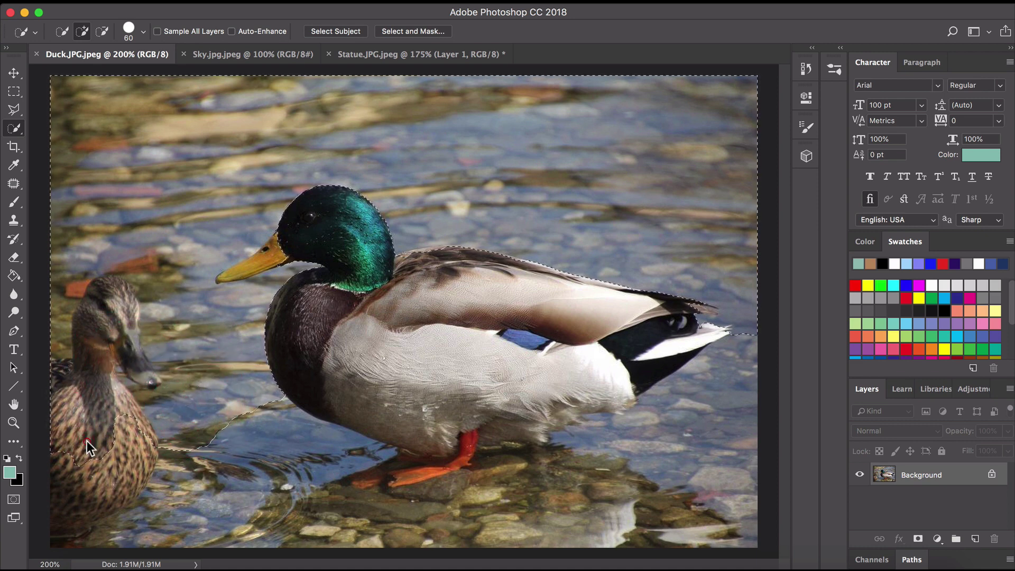
{"action": "mouse_move", "coordinate": [89, 447]}
{"action": "left_mouse_down"}
{"action": "mouse_move", "coordinate": [77, 473]}
{"action": "mouse_move", "coordinate": [143, 458]}
{"action": "mouse_move", "coordinate": [202, 407]}
{"action": "mouse_move", "coordinate": [233, 465]}
{"action": "mouse_move", "coordinate": [284, 477]}
{"action": "mouse_move", "coordinate": [306, 508]}
{"action": "left_mouse_up"}
{"action": "left_click", "coordinate": [344, 514]}
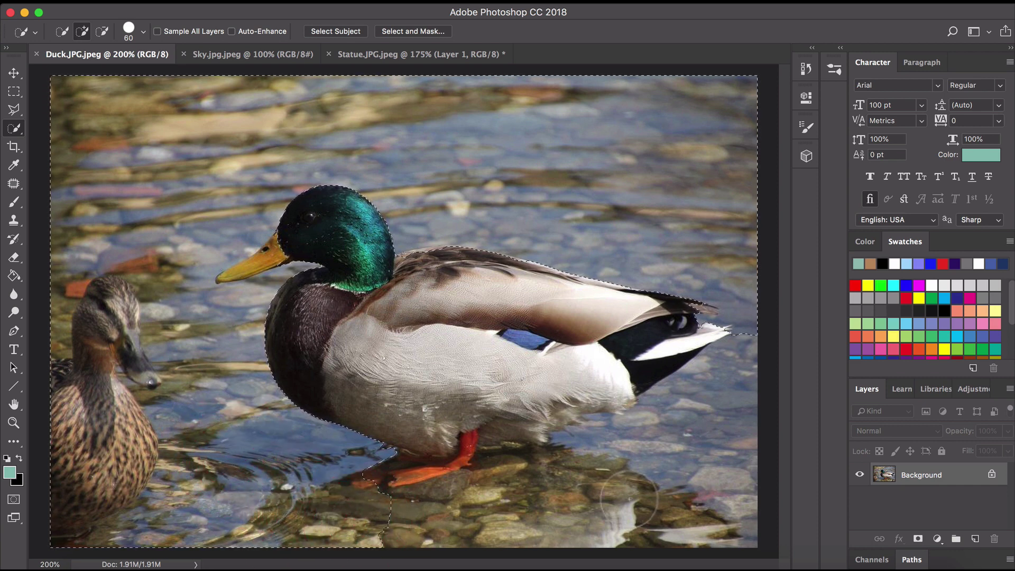
{"action": "mouse_move", "coordinate": [629, 499]}
{"action": "left_mouse_down"}
{"action": "mouse_move", "coordinate": [497, 516]}
{"action": "mouse_move", "coordinate": [528, 482]}
{"action": "mouse_move", "coordinate": [644, 439]}
{"action": "mouse_move", "coordinate": [732, 389]}
{"action": "mouse_move", "coordinate": [751, 359]}
{"action": "left_mouse_up"}
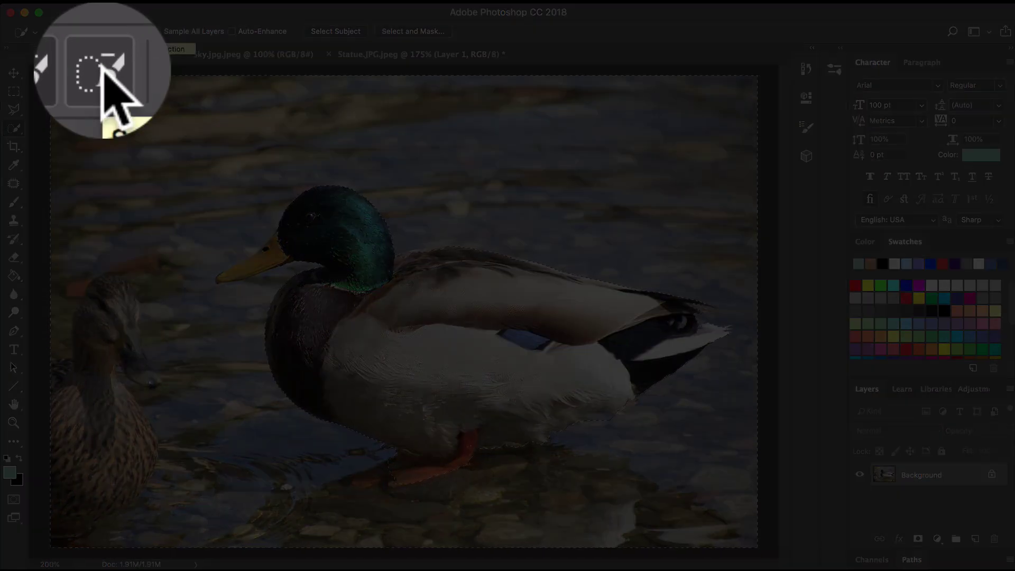
- Switch Quick Selection to Subtract mode and shrink the brush size twice
{"action": "left_click", "coordinate": [102, 31]}
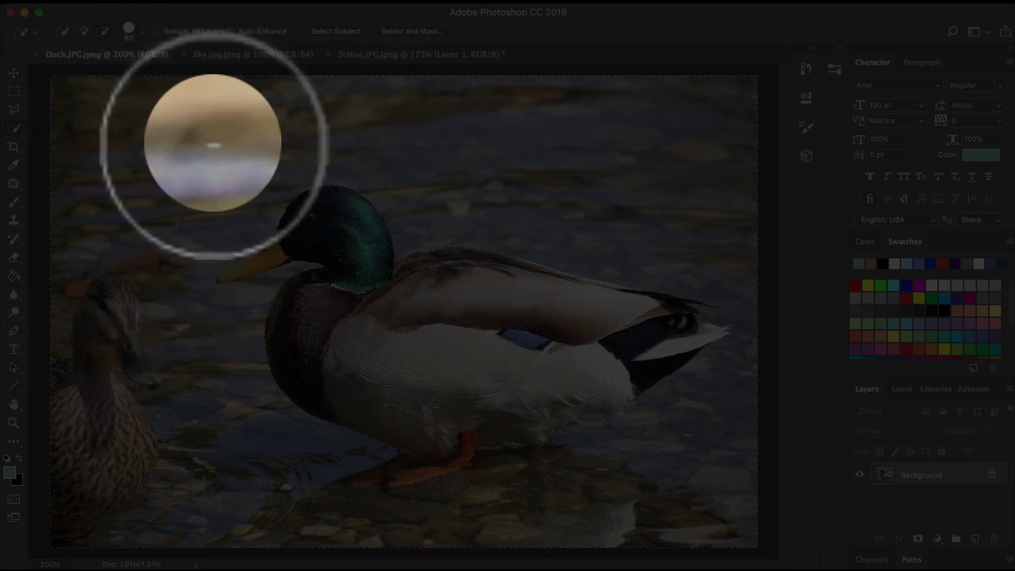
{"action": "key", "text": "bracketleft"}
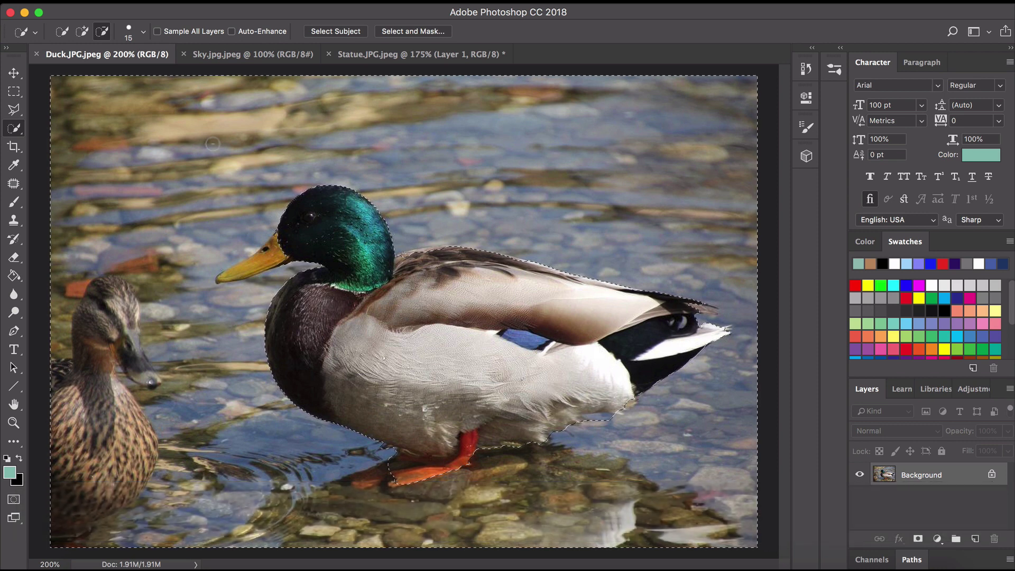
{"action": "key", "text": "bracketleft"}
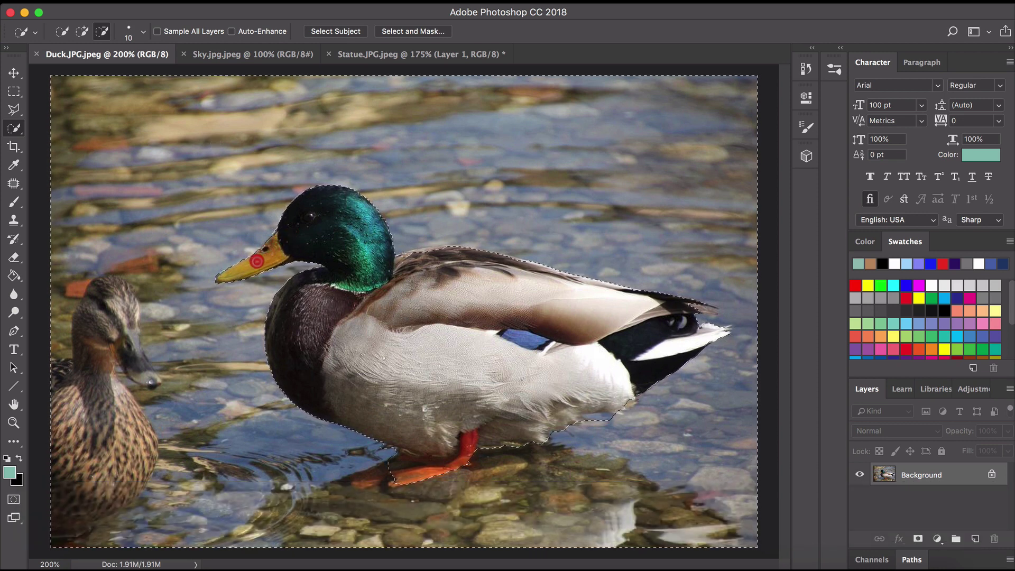
{"action": "left_click", "coordinate": [245, 265]}
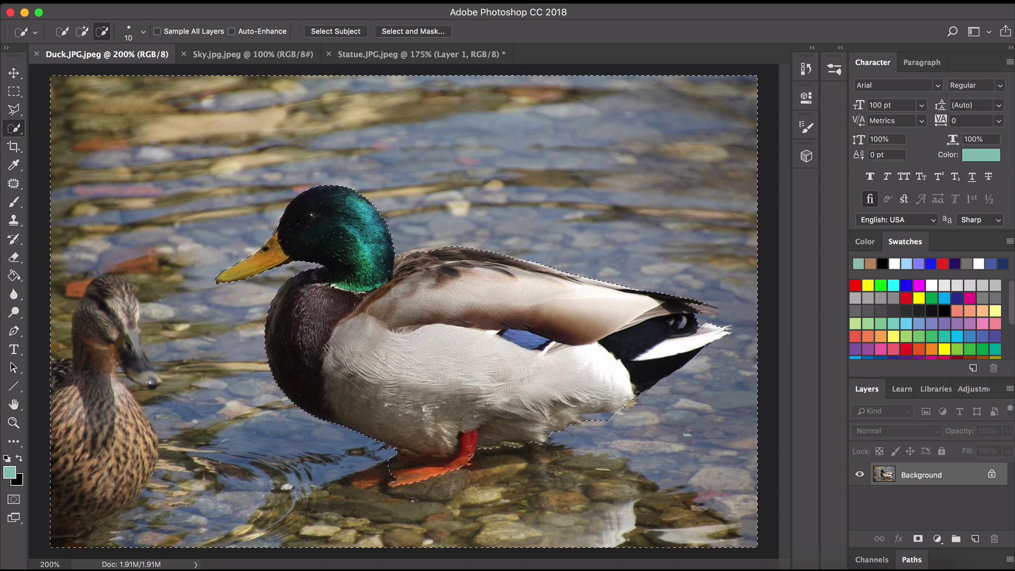
- Zoom in on the duck's back and trim the selection edge along it
{"action": "key", "text": "super+equal"}
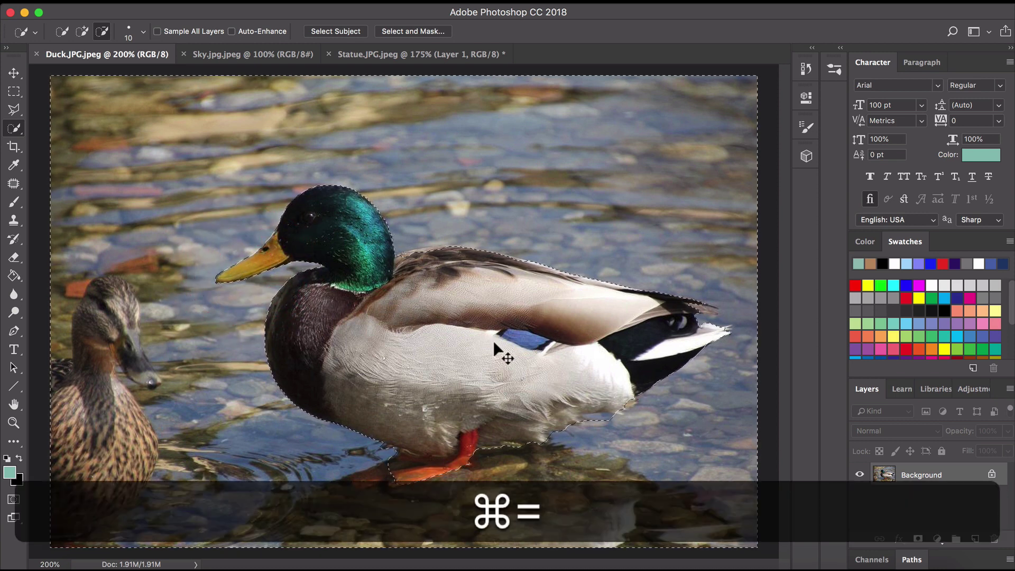
{"action": "key", "text": "super+equal"}
{"action": "key", "text": "super+equal"}
{"action": "key", "text": "super+equal"}
{"action": "key", "text": "super+equal"}
{"action": "key", "text": "space"}
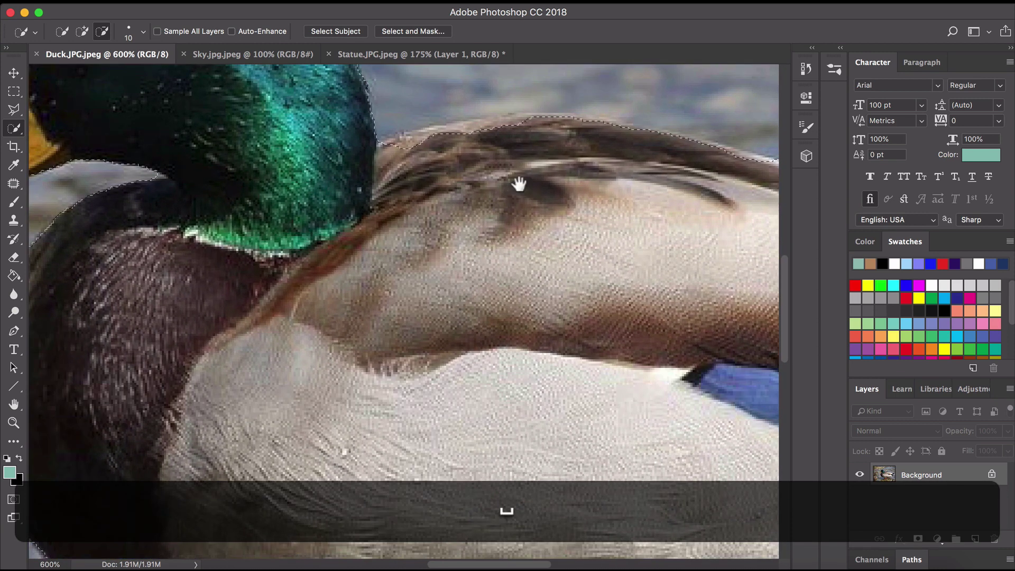
{"action": "left_click_drag", "start_coordinate": [519, 184], "coordinate": [417, 356]}
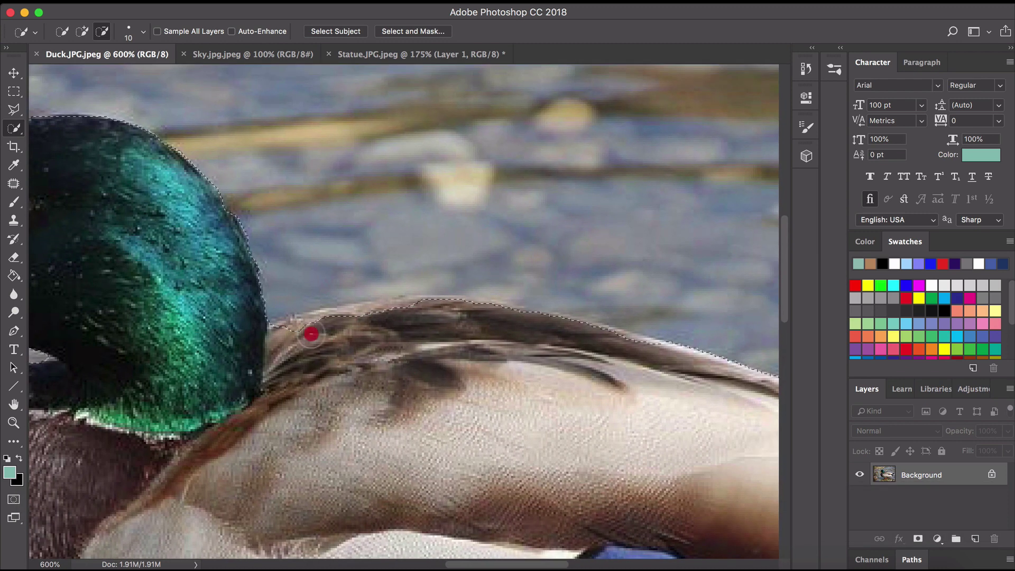
{"action": "left_click_drag", "start_coordinate": [311, 333], "coordinate": [354, 312]}
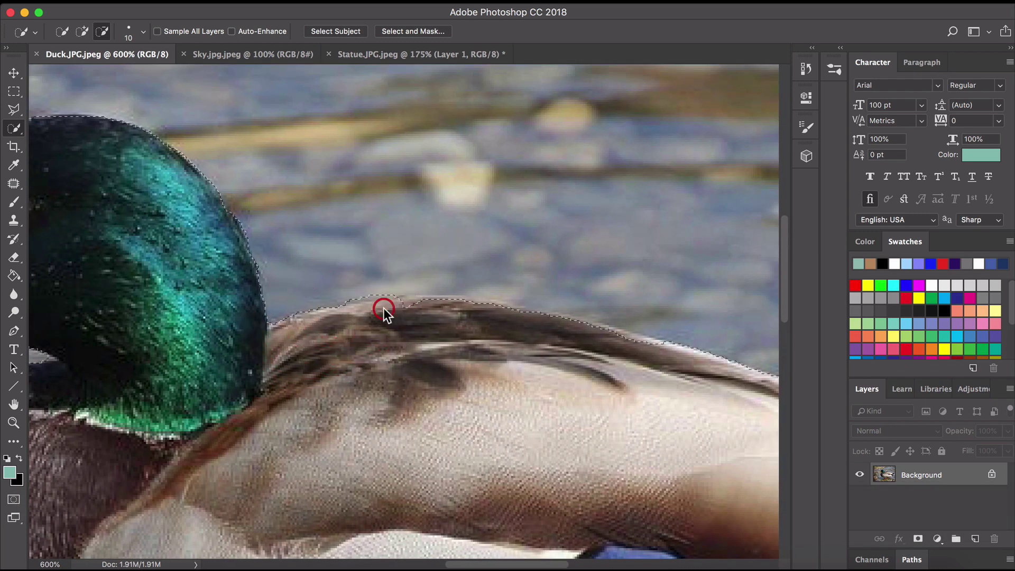
{"action": "left_click", "coordinate": [408, 300]}
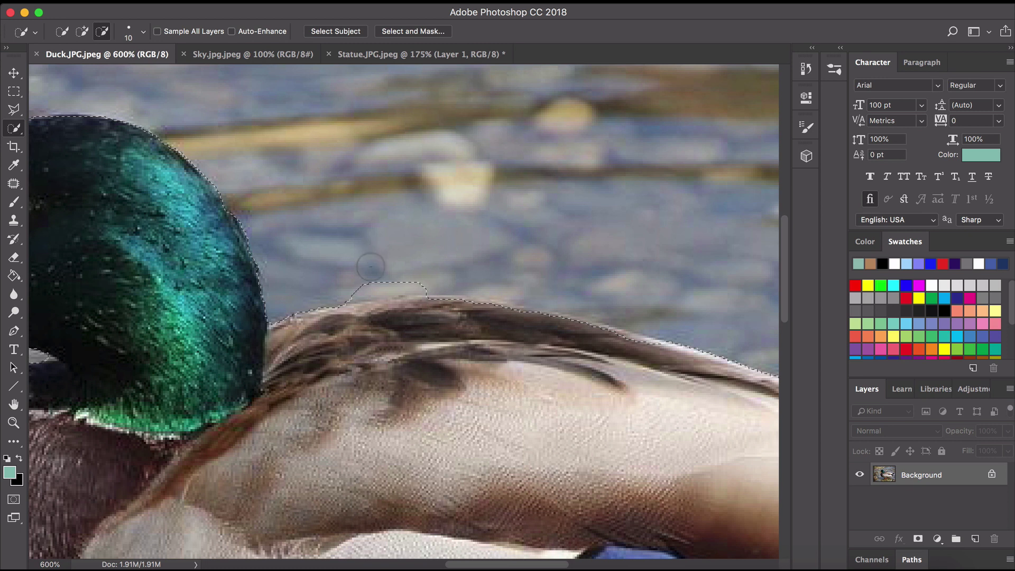
- In Add mode, flatten the bump in the selection onto the back's outline
{"action": "left_click", "coordinate": [83, 30]}
{"action": "left_click", "coordinate": [386, 277]}
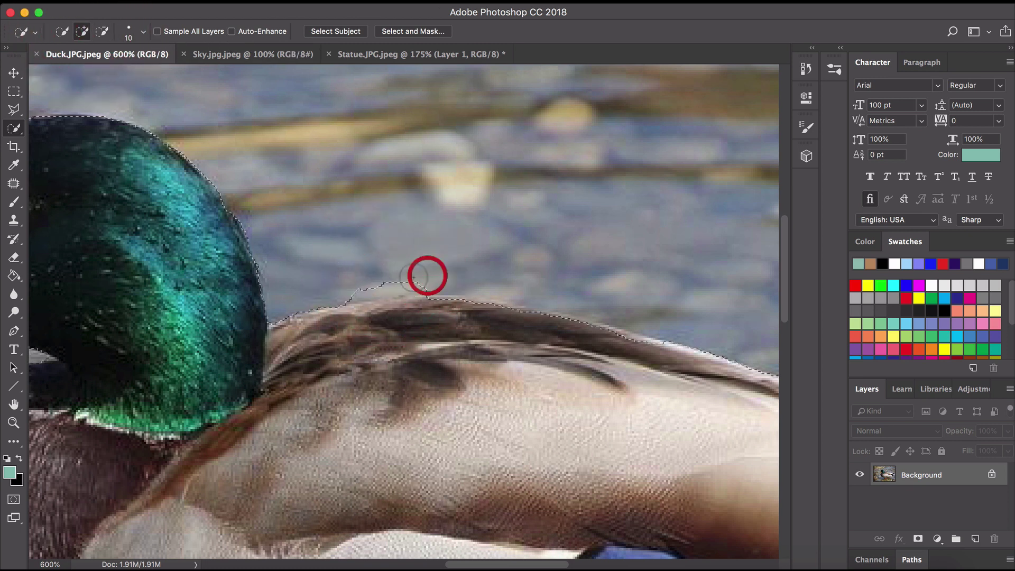
{"action": "left_click", "coordinate": [378, 278]}
{"action": "left_click", "coordinate": [349, 288]}
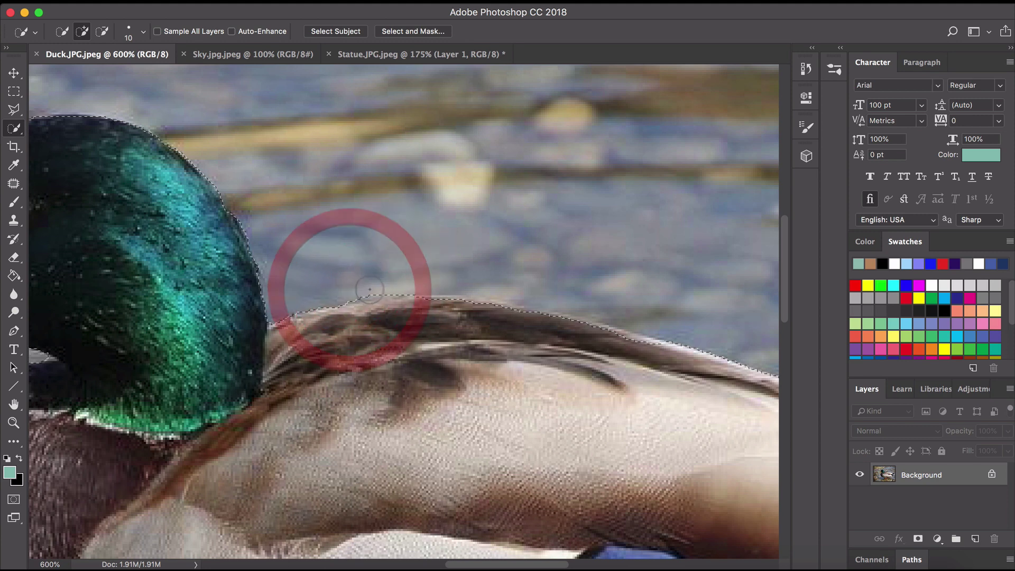
- Trim the selection at the wing-feather tip and add the tip feathers back in
{"action": "key", "text": "space"}
{"action": "left_click_drag", "start_coordinate": [414, 319], "coordinate": [204, 312]}
{"action": "mouse_move", "coordinate": [521, 370]}
{"action": "left_mouse_down"}
{"action": "mouse_move", "coordinate": [378, 345]}
{"action": "mouse_move", "coordinate": [333, 294]}
{"action": "left_mouse_up"}
{"action": "left_click", "coordinate": [102, 31]}
{"action": "left_click", "coordinate": [562, 407]}
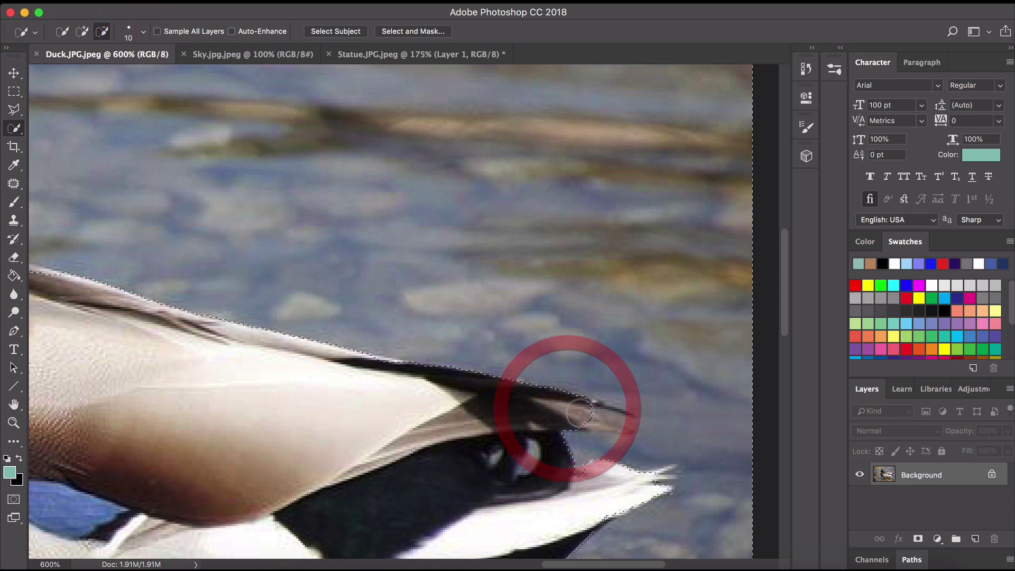
{"action": "left_click", "coordinate": [591, 413]}
{"action": "left_click", "coordinate": [610, 424]}
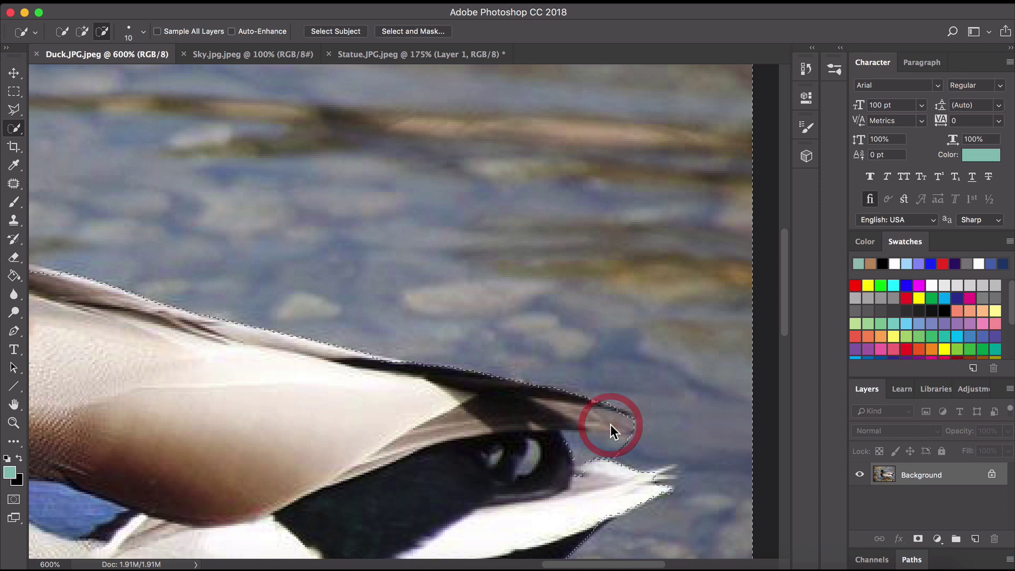
{"action": "left_click", "coordinate": [82, 31]}
{"action": "left_click_drag", "start_coordinate": [619, 446], "coordinate": [599, 443]}
{"action": "key", "text": "space"}
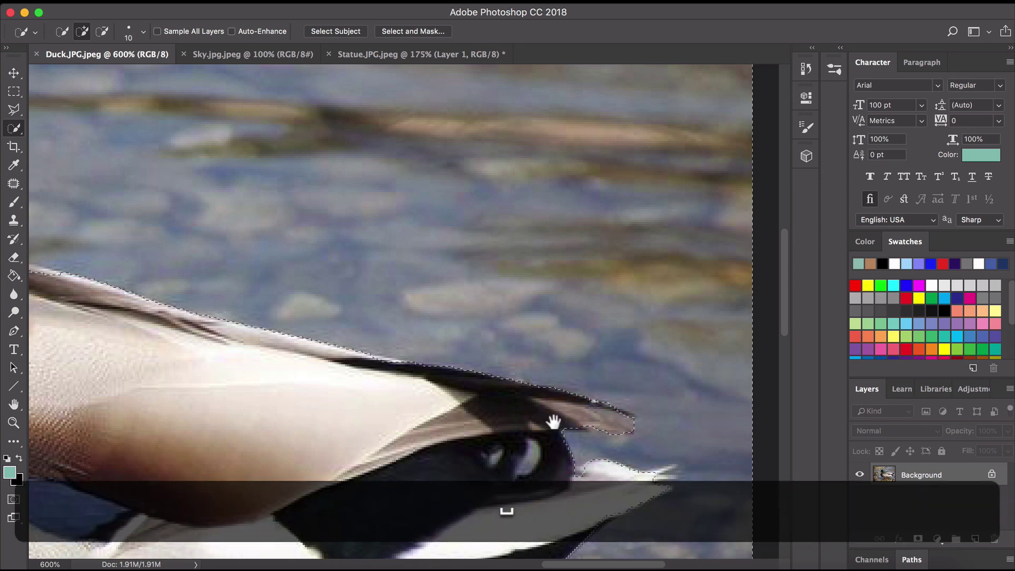
{"action": "left_click_drag", "start_coordinate": [552, 420], "coordinate": [644, 207]}
{"action": "left_click_drag", "start_coordinate": [396, 367], "coordinate": [485, 191]}
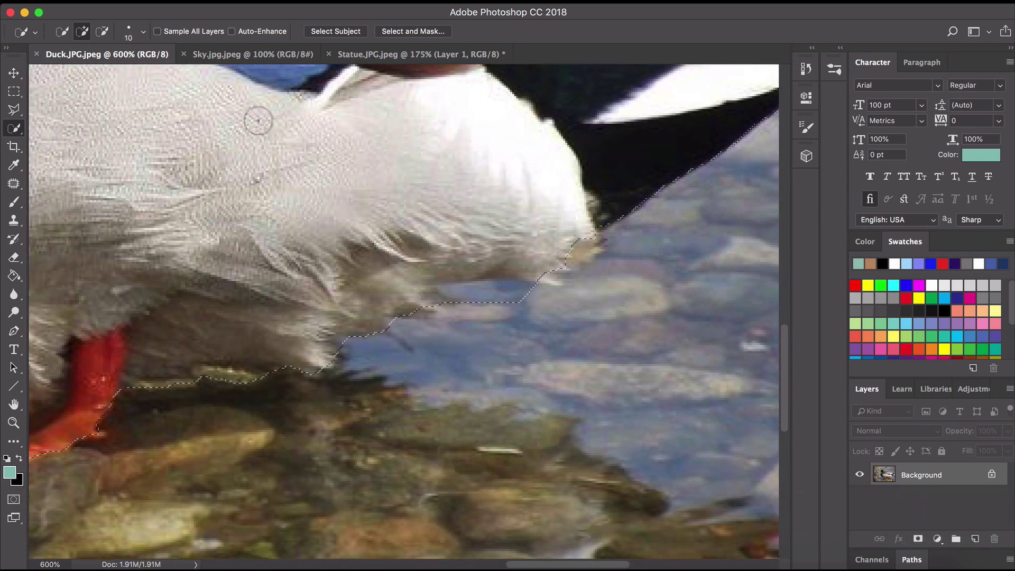
- Add the notch on the duck's underside to the selection
{"action": "left_click", "coordinate": [102, 32]}
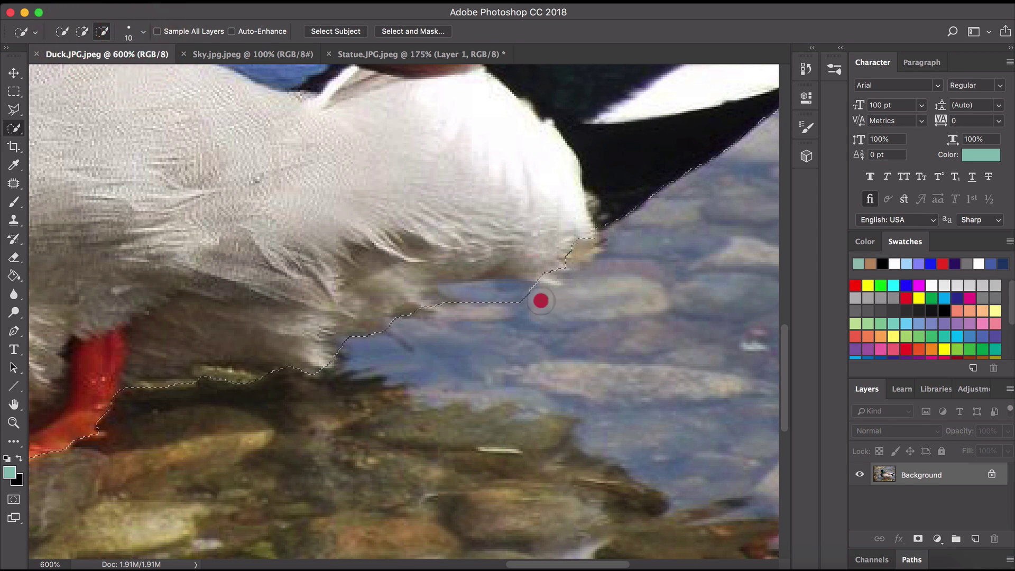
{"action": "left_click", "coordinate": [82, 31]}
{"action": "left_click_drag", "start_coordinate": [568, 299], "coordinate": [471, 295]}
- Remove water near the red leg and add the shadowed belly above the foot
{"action": "key", "text": "space"}
{"action": "left_click_drag", "start_coordinate": [306, 407], "coordinate": [555, 283]}
{"action": "left_click_drag", "start_coordinate": [286, 358], "coordinate": [460, 324]}
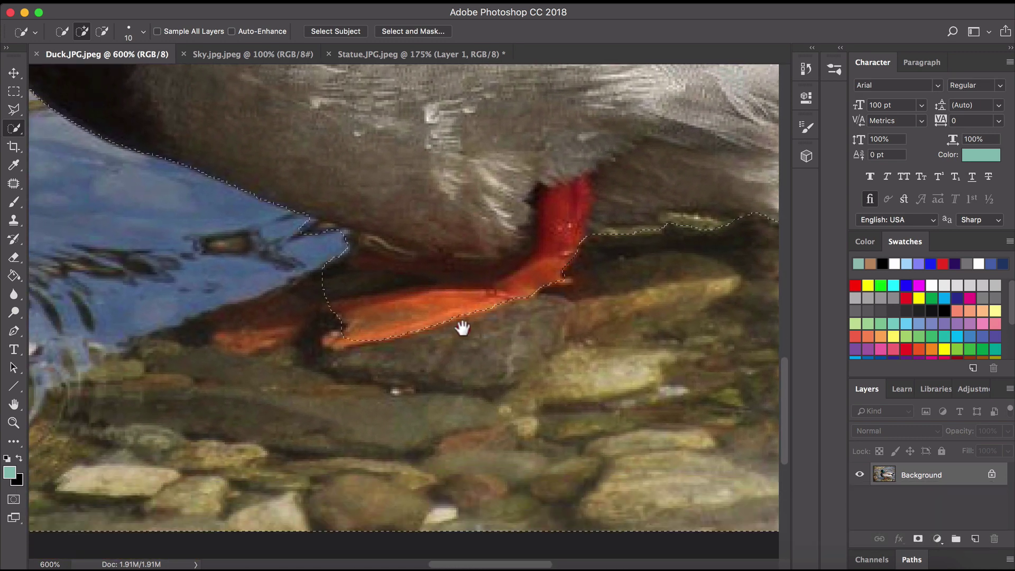
{"action": "left_click", "coordinate": [103, 31]}
{"action": "left_click", "coordinate": [314, 286]}
{"action": "left_click", "coordinate": [82, 31]}
{"action": "left_click", "coordinate": [345, 285]}
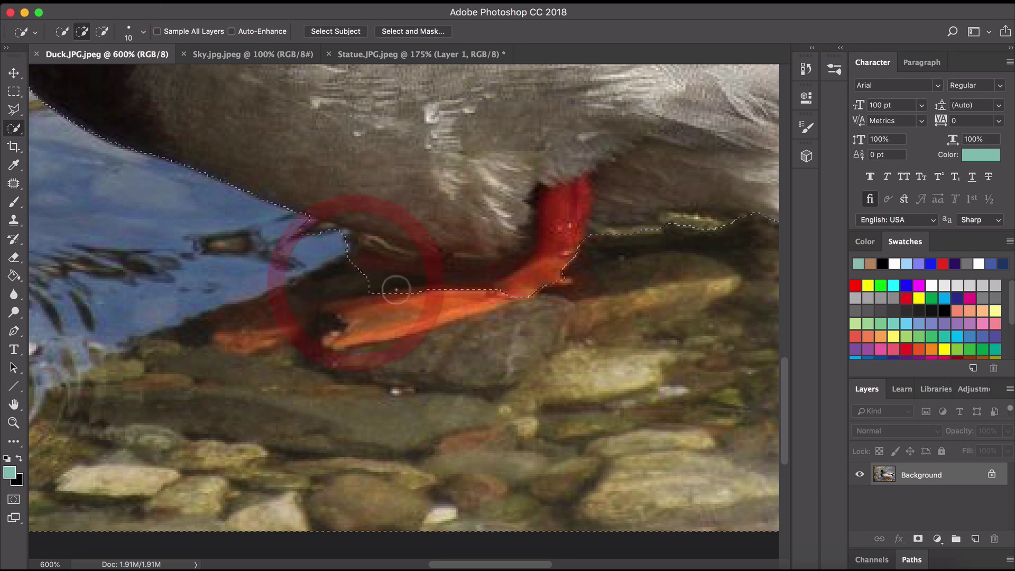
{"action": "left_click", "coordinate": [401, 286]}
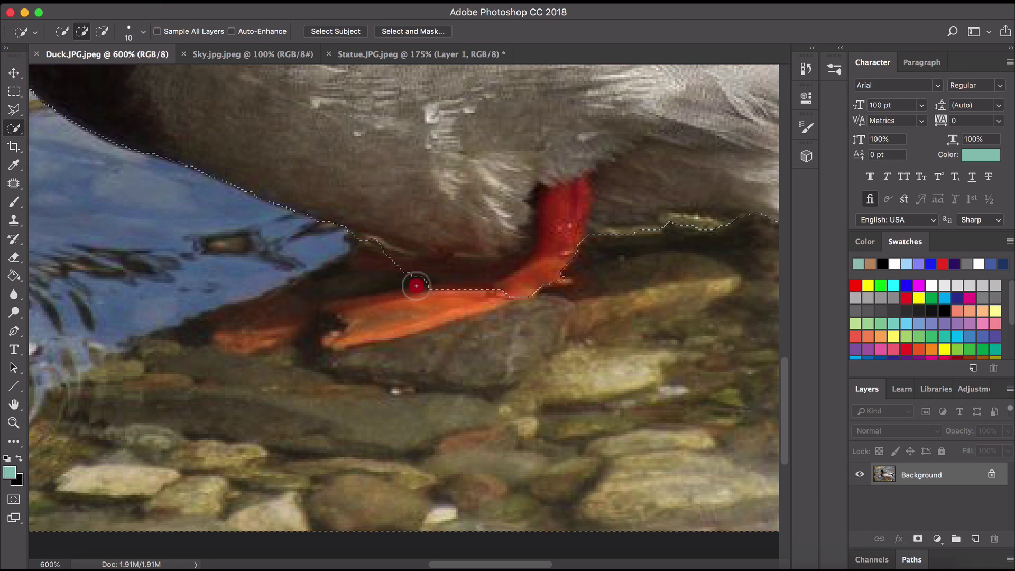
- Fit the selection edge around the whole orange foot, then zoom out
{"action": "left_click", "coordinate": [108, 33]}
{"action": "left_click", "coordinate": [376, 248]}
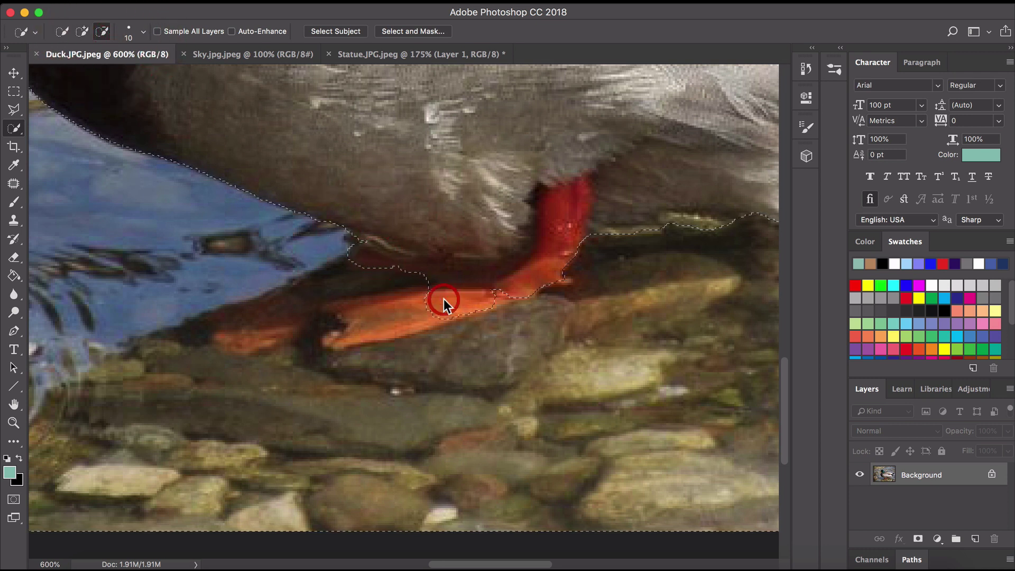
{"action": "left_click", "coordinate": [412, 297]}
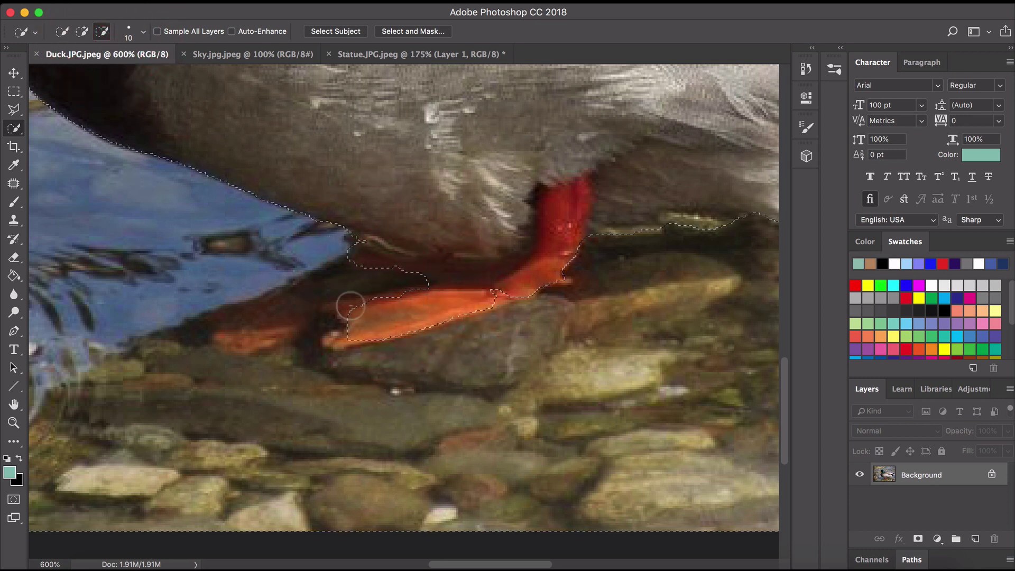
{"action": "left_click", "coordinate": [352, 310]}
{"action": "left_click", "coordinate": [395, 302]}
{"action": "left_click", "coordinate": [496, 290]}
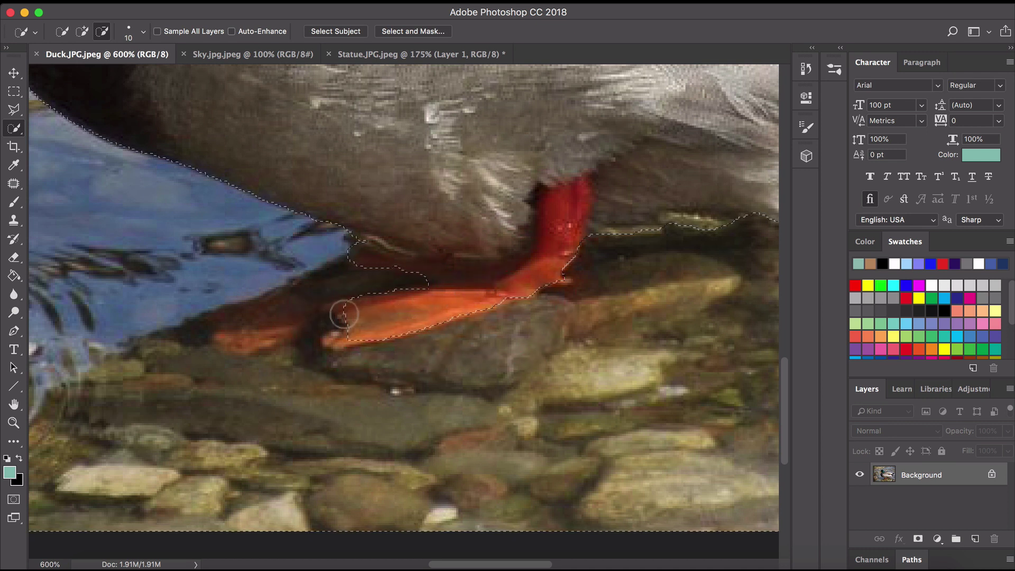
{"action": "left_click", "coordinate": [344, 313]}
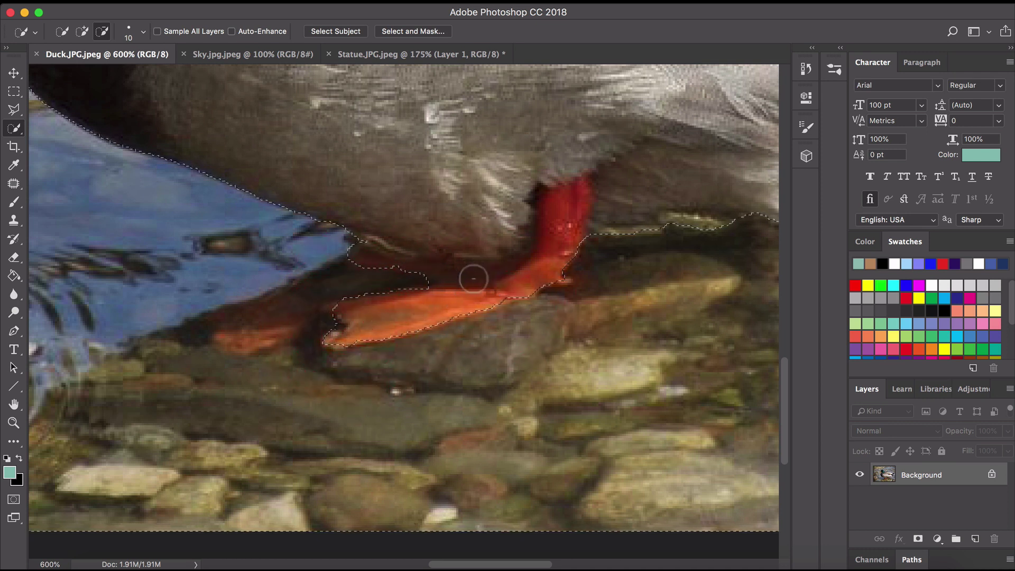
{"action": "scroll", "coordinate": [466, 349], "scroll_direction": "down", "scroll_amount": 8}
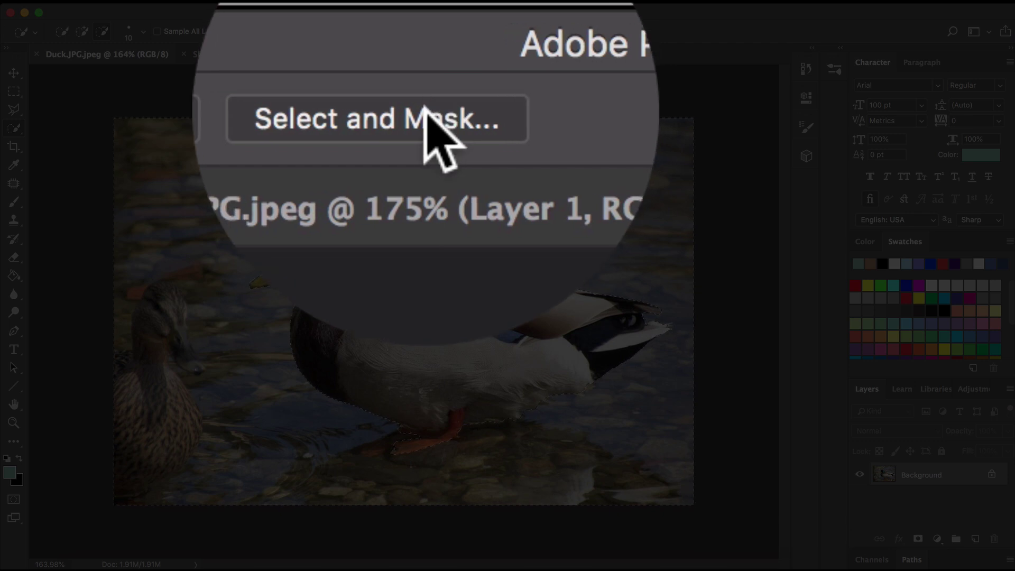
- In Select and Mask, set a 5 px radius and an inward Shift Edge of -13%, then apply
{"action": "left_click", "coordinate": [426, 30]}
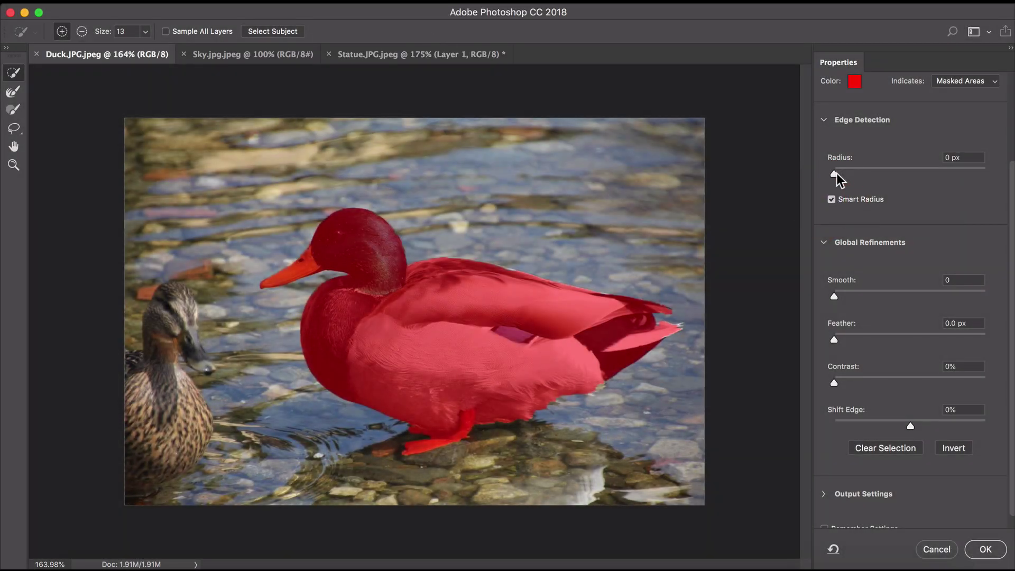
{"action": "left_click", "coordinate": [837, 176]}
{"action": "left_click_drag", "start_coordinate": [870, 173], "coordinate": [870, 175]}
{"action": "left_click_drag", "start_coordinate": [910, 426], "coordinate": [901, 426]}
{"action": "left_click", "coordinate": [986, 549]}
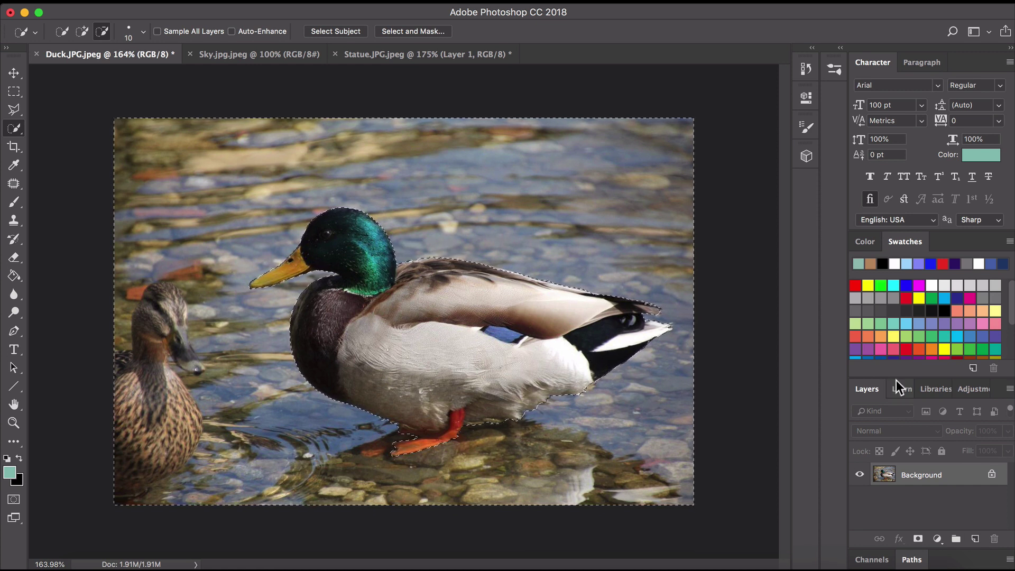
- Unlock the background, delete the water, deselect, and place a new Layer 1 beneath the duck
{"action": "left_click", "coordinate": [990, 474]}
{"action": "key", "text": "BackSpace"}
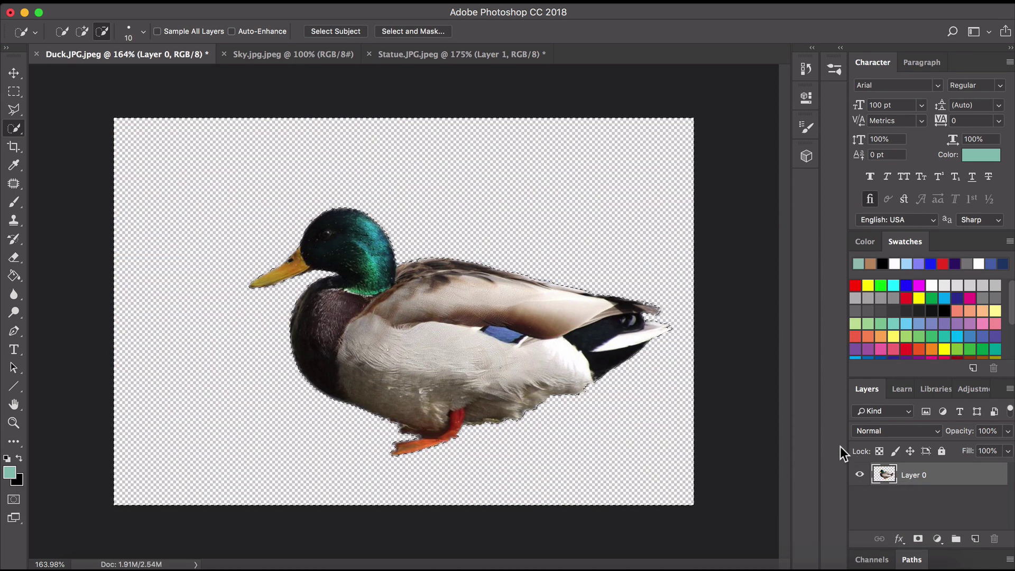
{"action": "key", "text": "super+d"}
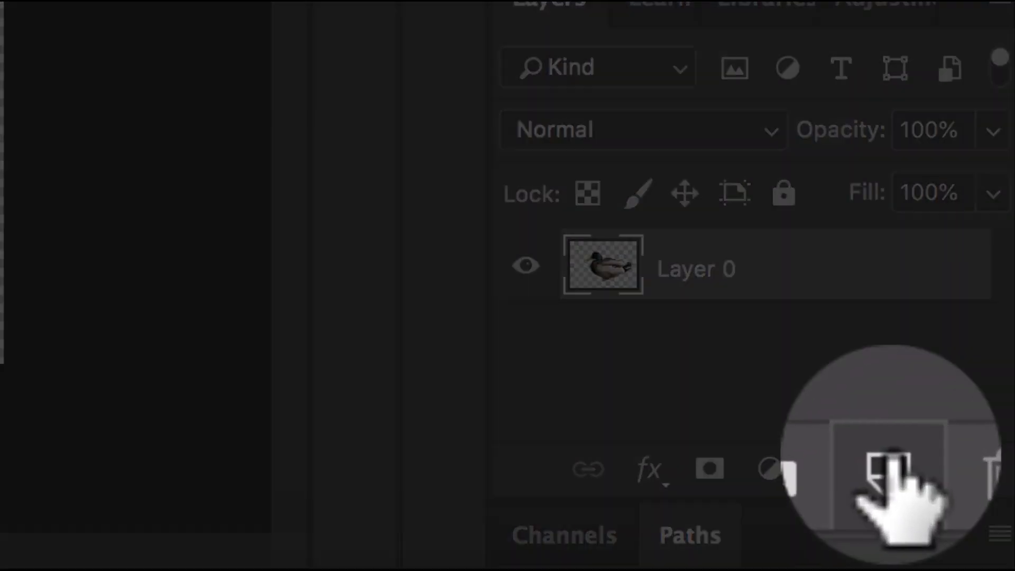
{"action": "left_click", "coordinate": [890, 469]}
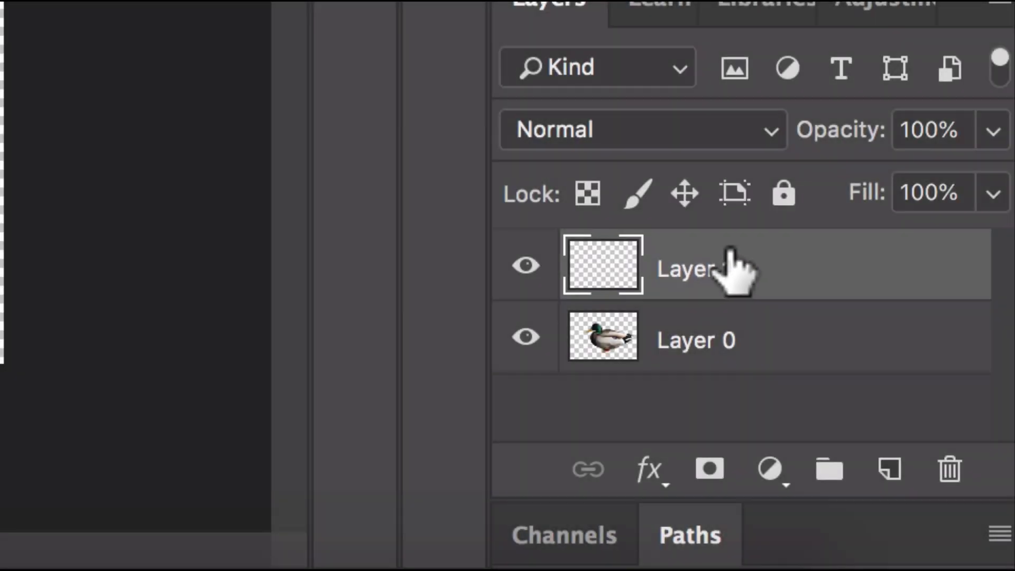
{"action": "mouse_move", "coordinate": [704, 265]}
{"action": "left_mouse_down"}
{"action": "mouse_move", "coordinate": [690, 355]}
{"action": "mouse_move", "coordinate": [697, 383]}
{"action": "left_mouse_up"}
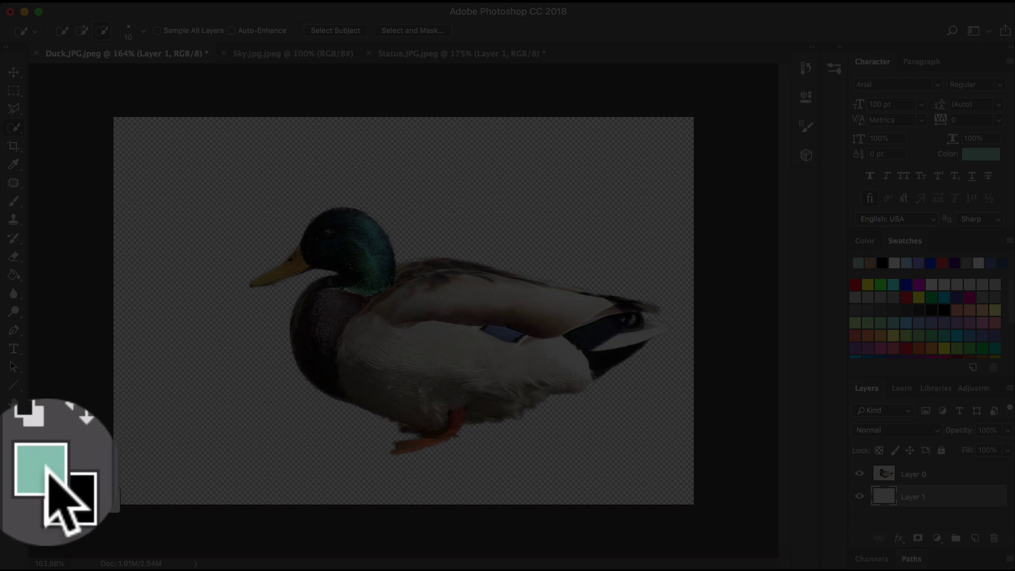
- Set the foreground colour to teal #27f3cb and paint-bucket fill Layer 1 with it
{"action": "left_click", "coordinate": [46, 470]}
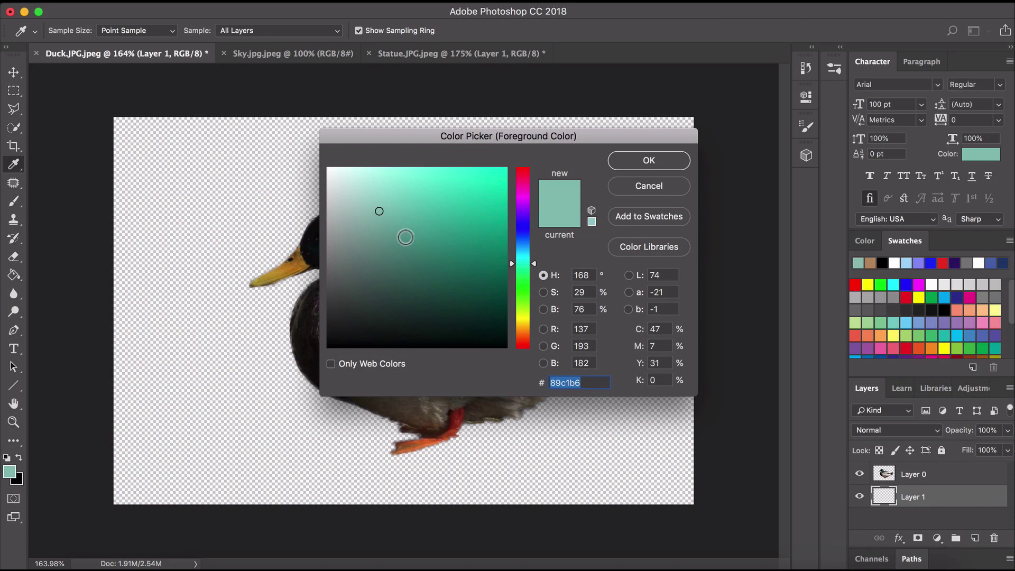
{"action": "mouse_move", "coordinate": [404, 236]}
{"action": "left_mouse_down"}
{"action": "mouse_move", "coordinate": [436, 277]}
{"action": "mouse_move", "coordinate": [434, 204]}
{"action": "mouse_move", "coordinate": [474, 192]}
{"action": "mouse_move", "coordinate": [477, 176]}
{"action": "left_mouse_up"}
{"action": "left_click", "coordinate": [649, 160]}
{"action": "key", "text": "w"}
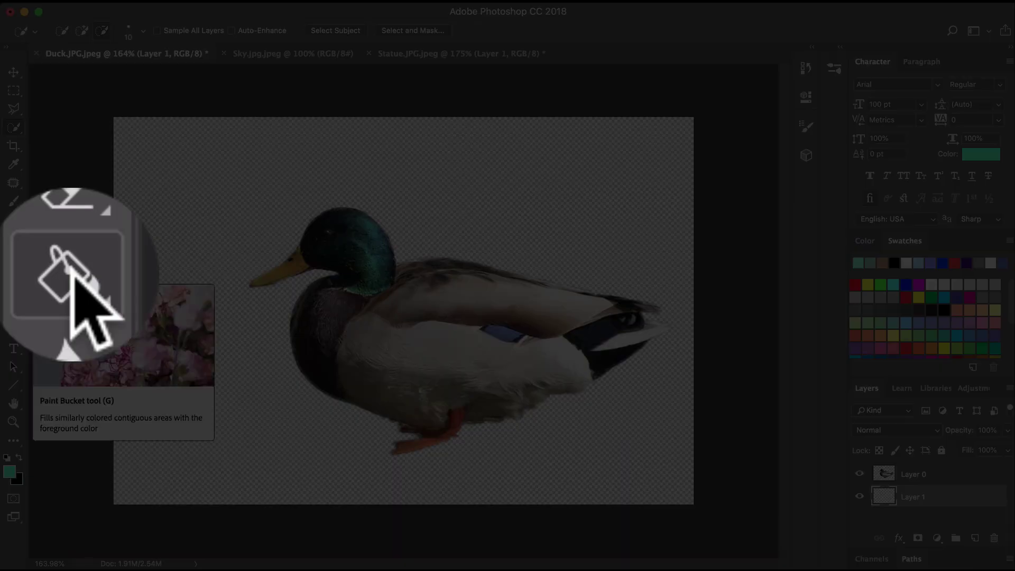
{"action": "left_click", "coordinate": [13, 274]}
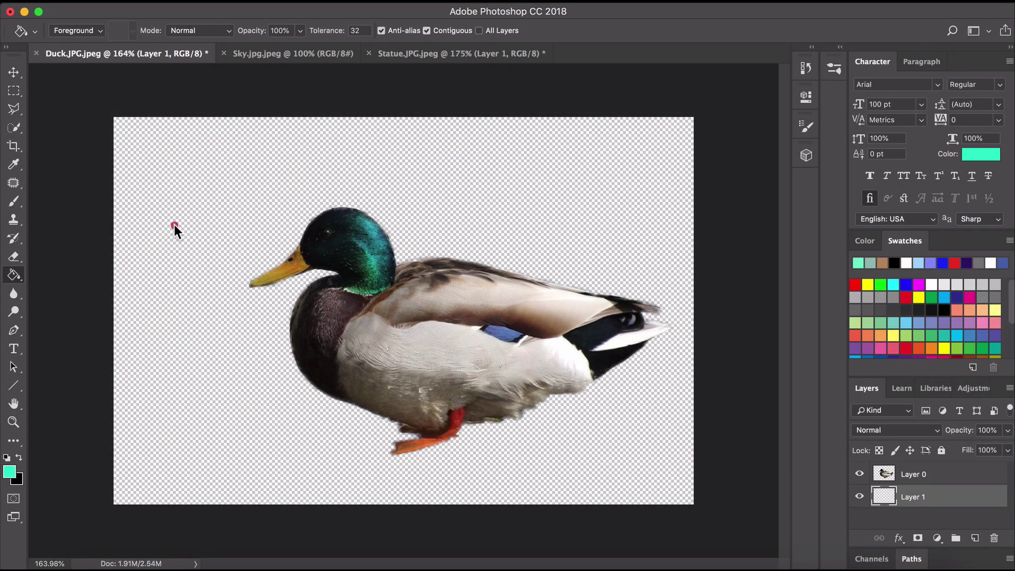
{"action": "left_click", "coordinate": [173, 224]}
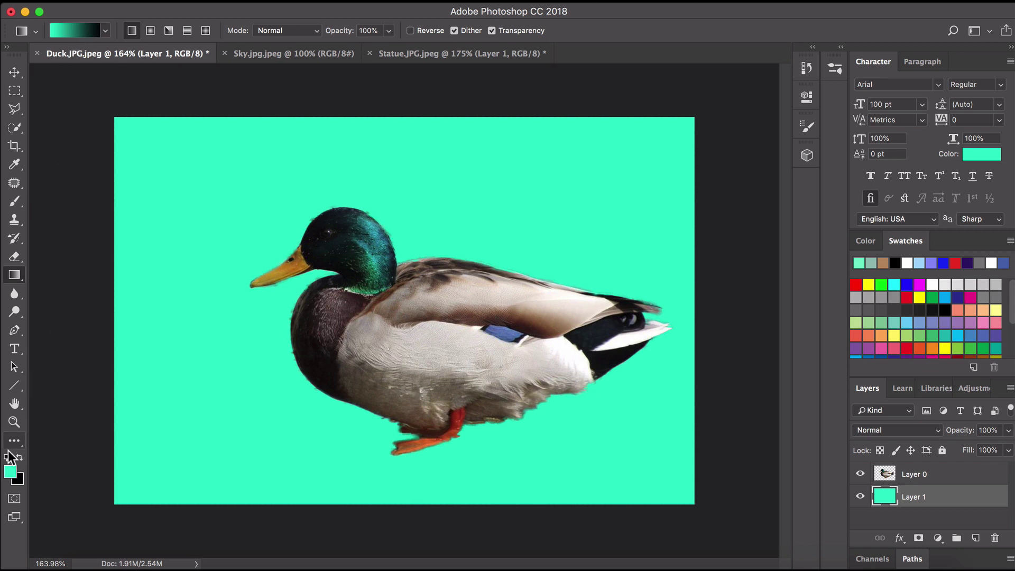
- Set the background colour to red #fe0000 and drag a diagonal teal-to-red gradient across Layer 1
{"action": "left_click", "coordinate": [19, 480]}
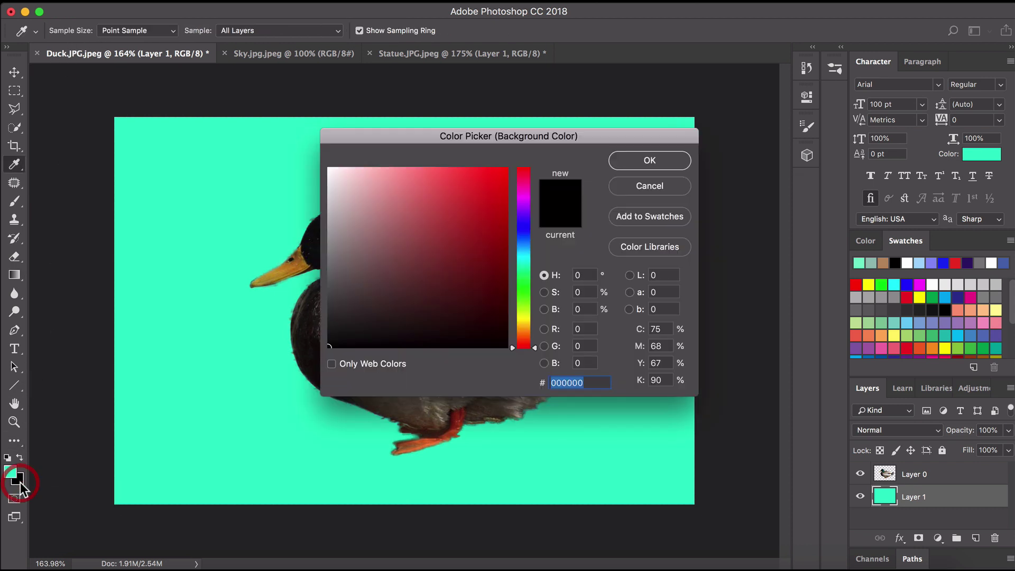
{"action": "left_click", "coordinate": [512, 173]}
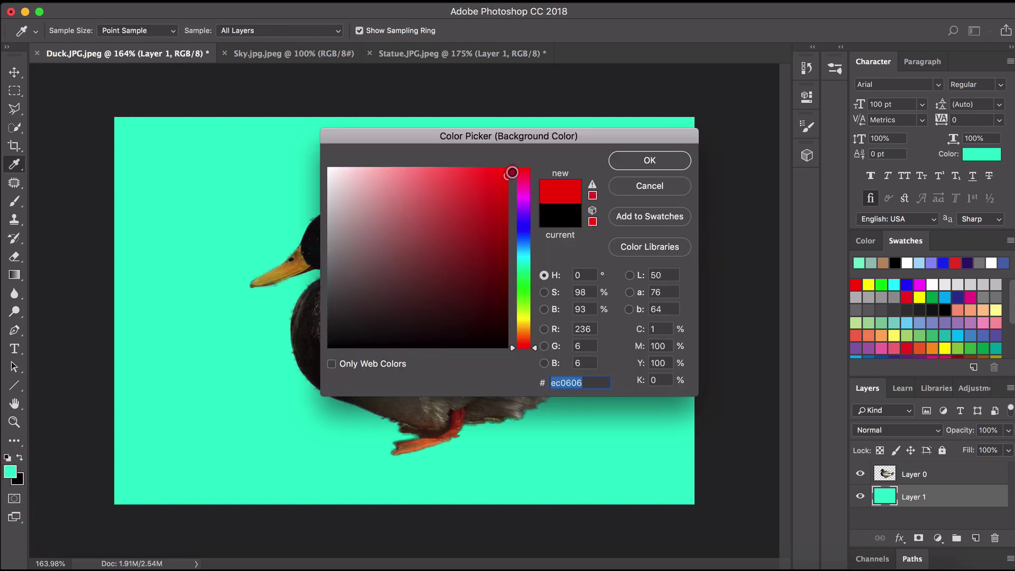
{"action": "left_click", "coordinate": [645, 163]}
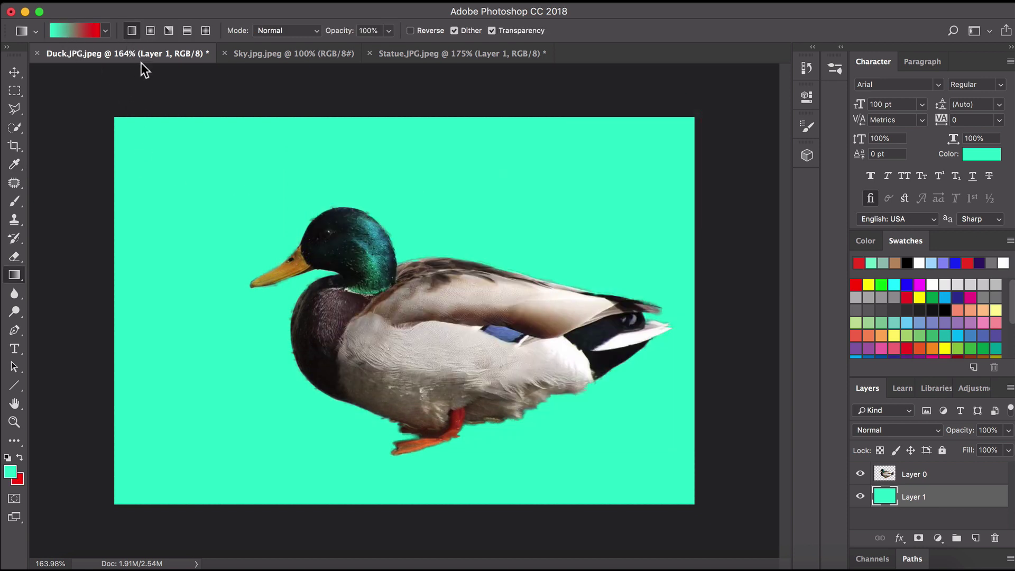
{"action": "left_click_drag", "start_coordinate": [192, 176], "coordinate": [634, 454]}
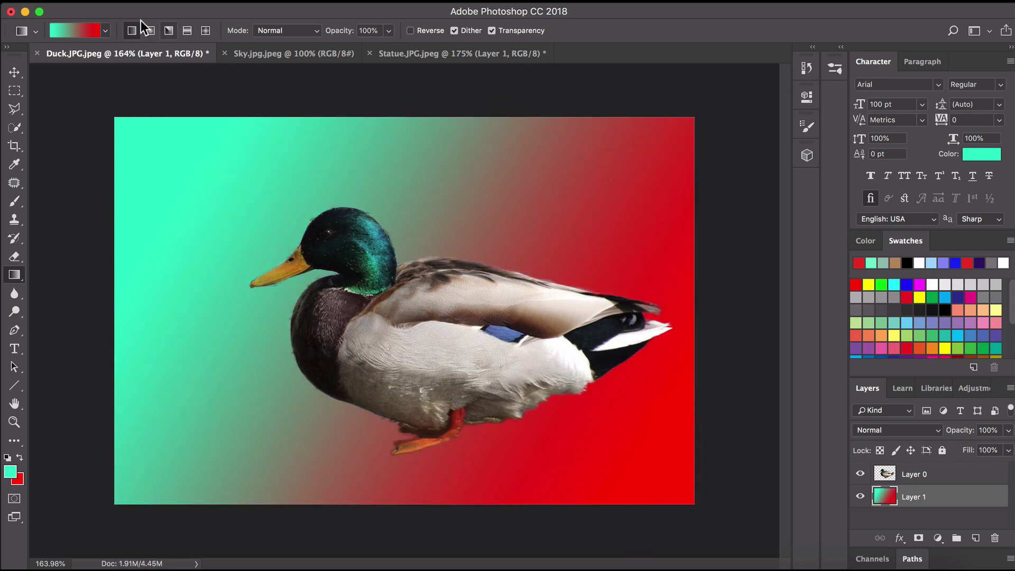
- Start a Save As named 'duck edit' in Downloads and show the format options
{"action": "left_click", "coordinate": [127, 1]}
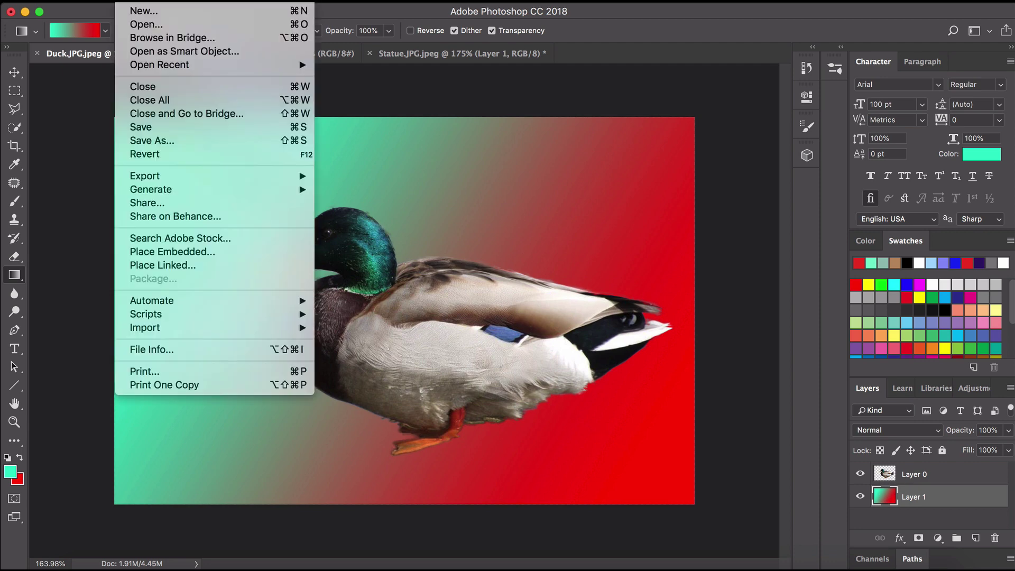
{"action": "left_click", "coordinate": [151, 138]}
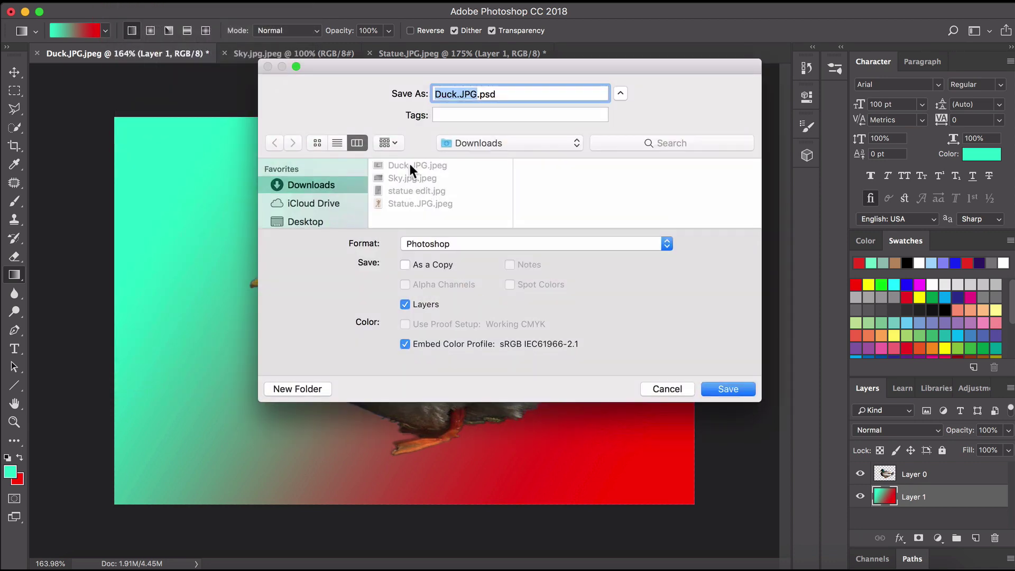
{"action": "type", "text": "duck "}
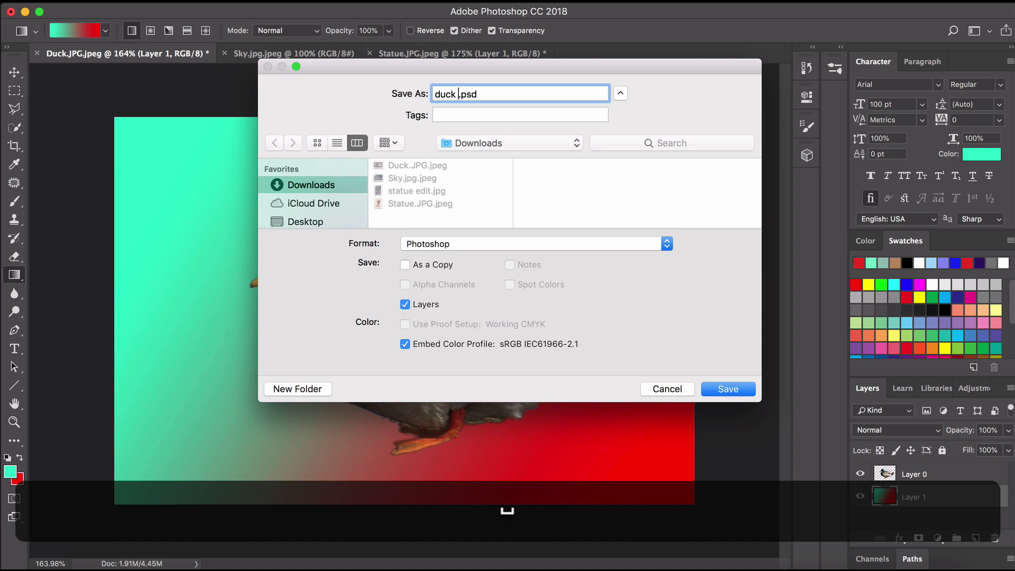
{"action": "type", "text": "edit"}
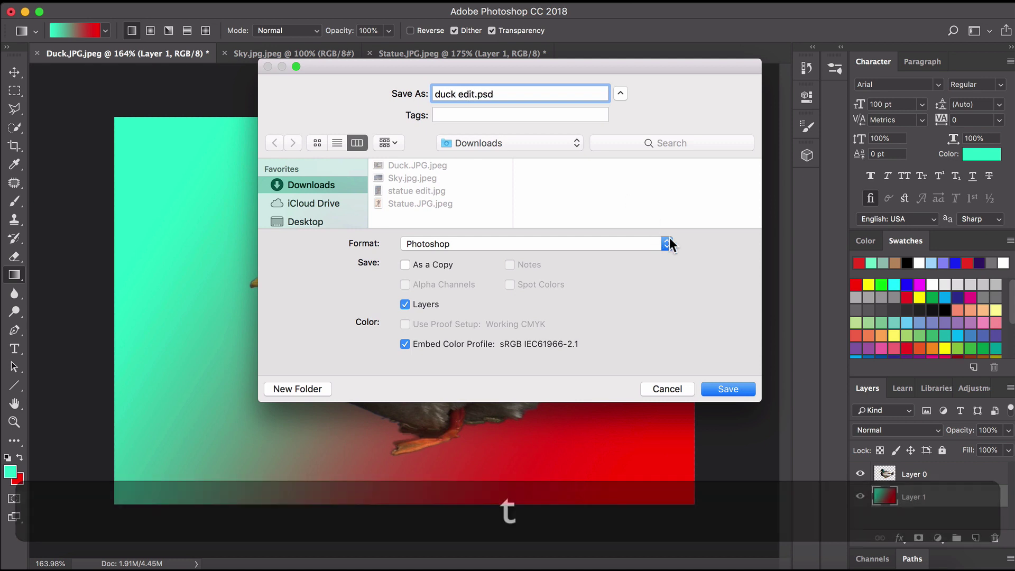
{"action": "left_click", "coordinate": [667, 243]}
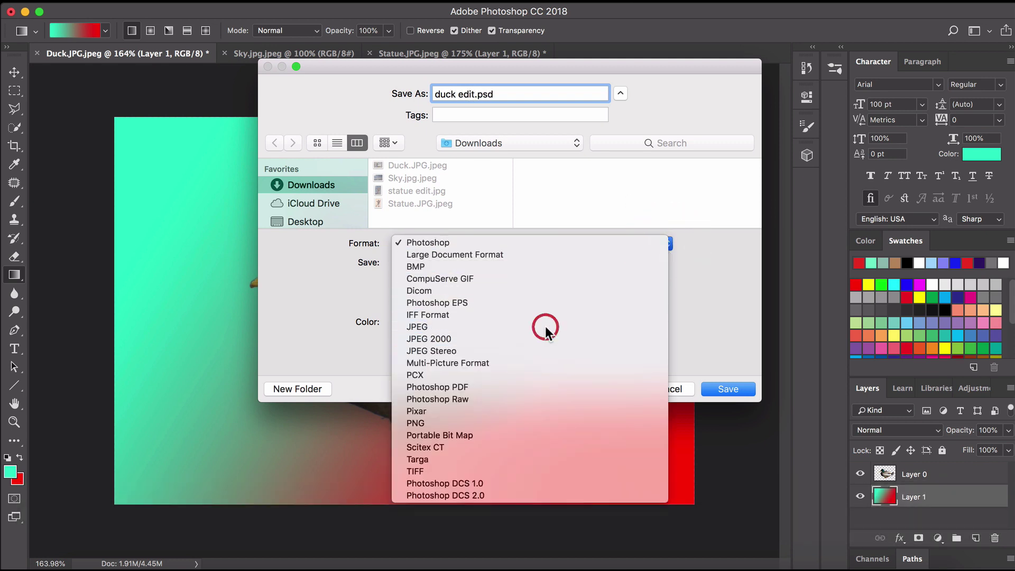